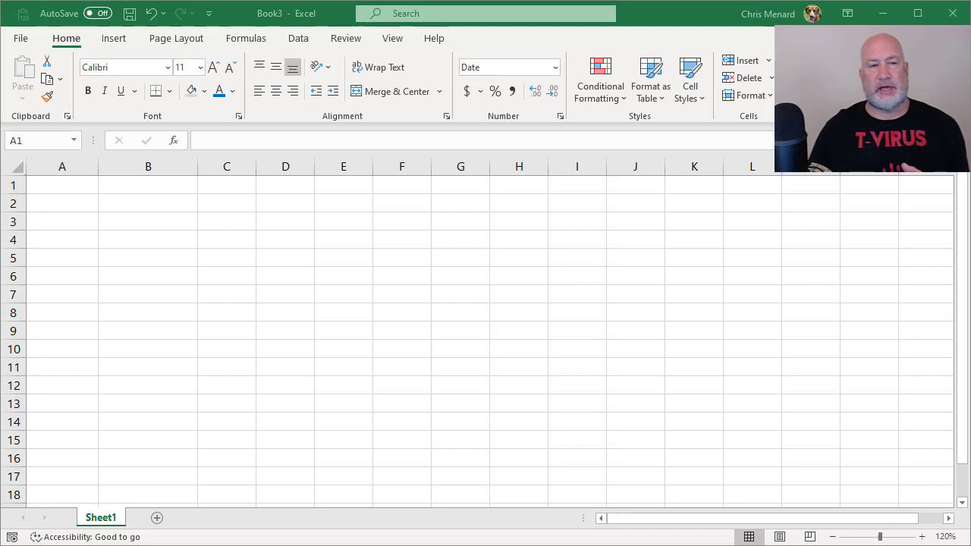
Step: Put today's date (10/26/2019) in A1 and fill daily dates down to A11 (11/5/2019)
click(78, 183)
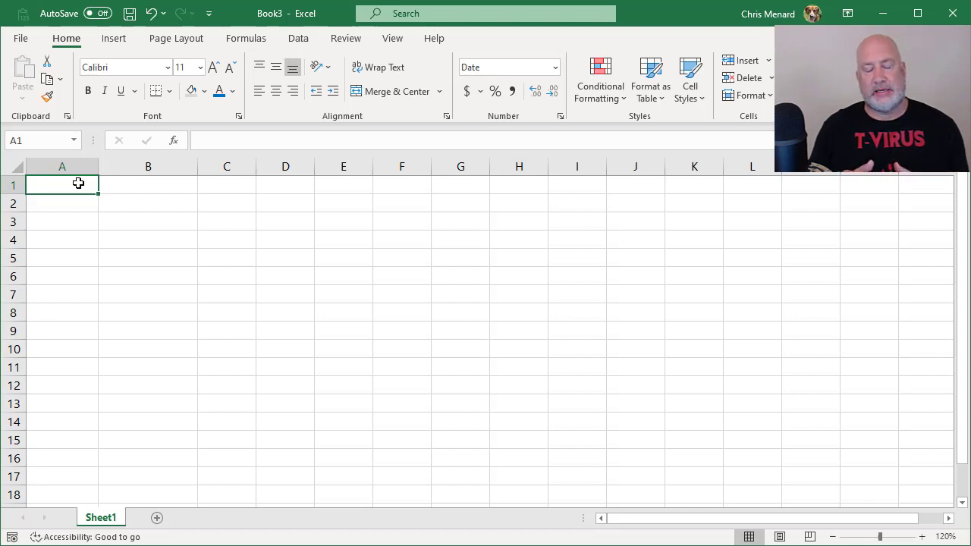
key(ctrl+semicolon)
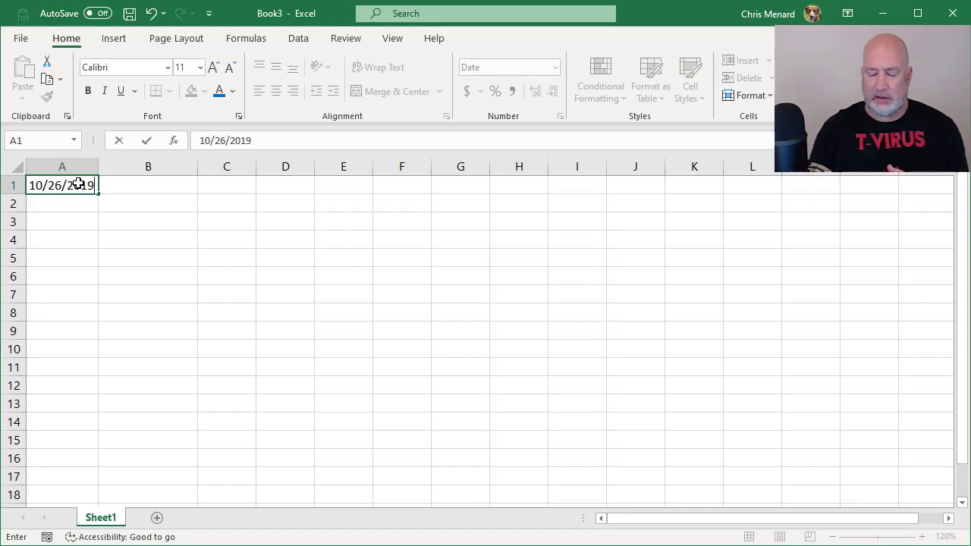
key(ctrl+Return)
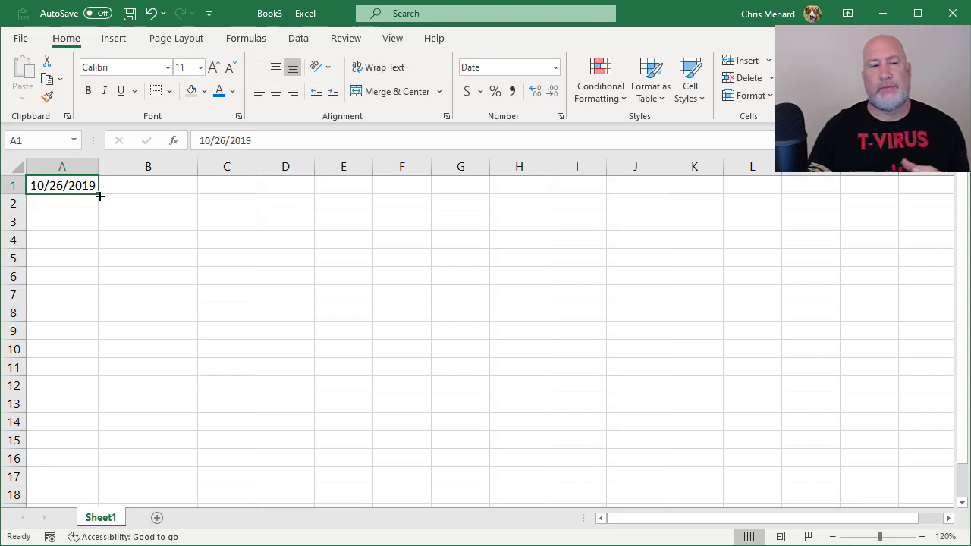
drag(100, 196, 97, 383)
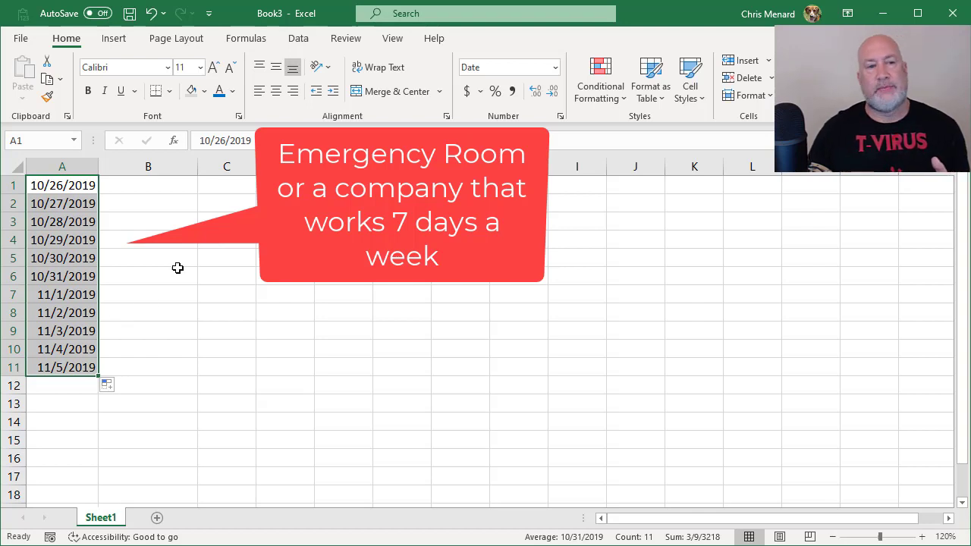
Step: Enter 10/25/2019 in B1 and fill weekdays only down to B11, ending 11/8/2019
click(173, 184)
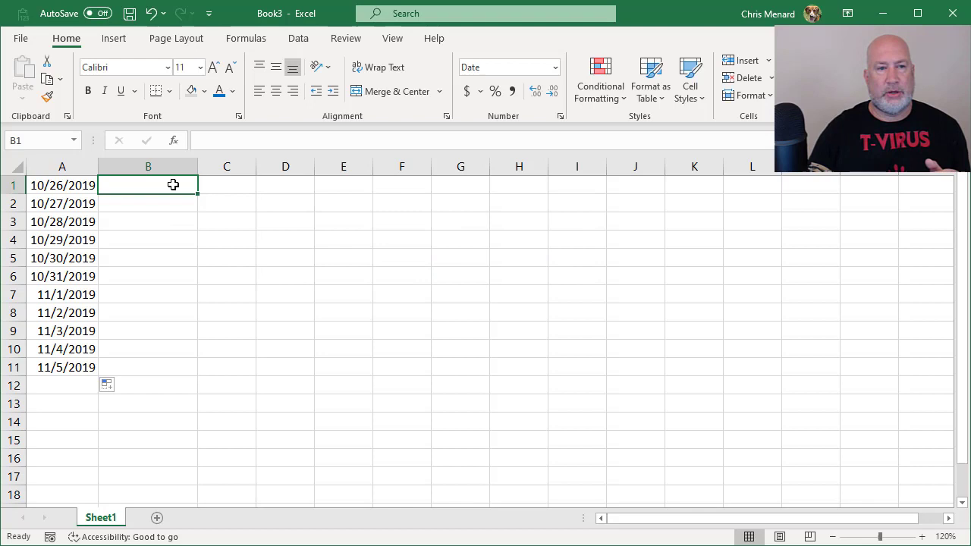
text(10/25/)
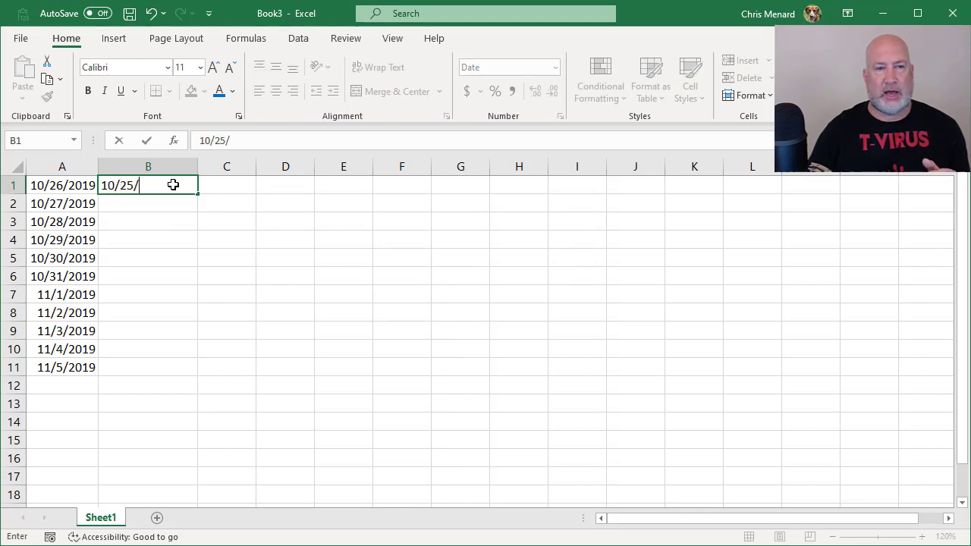
text(2019)
key(Return)
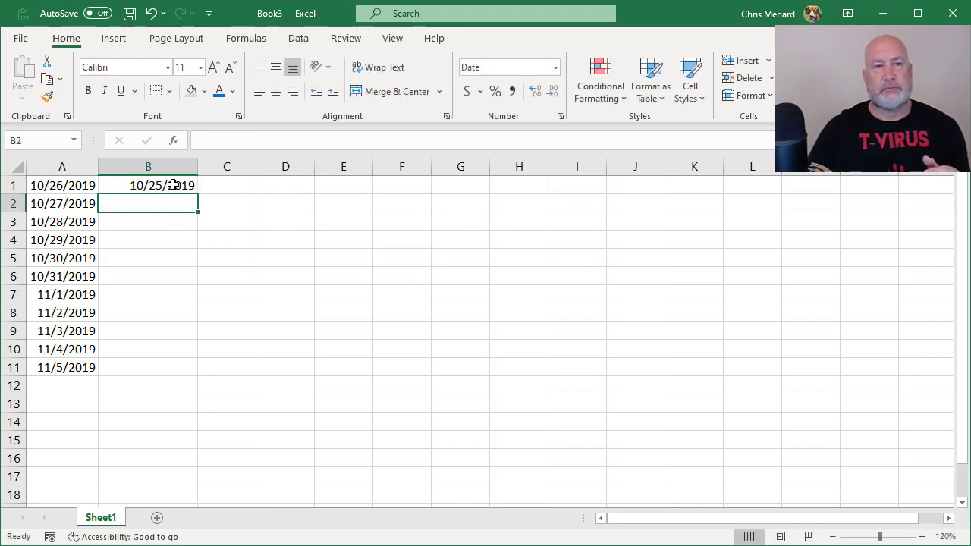
click(174, 185)
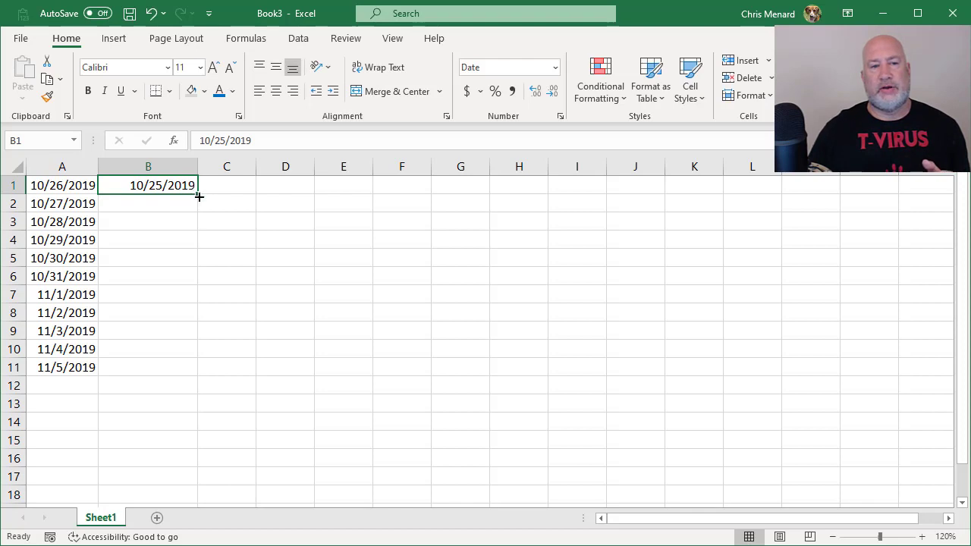
drag(198, 197, 194, 379)
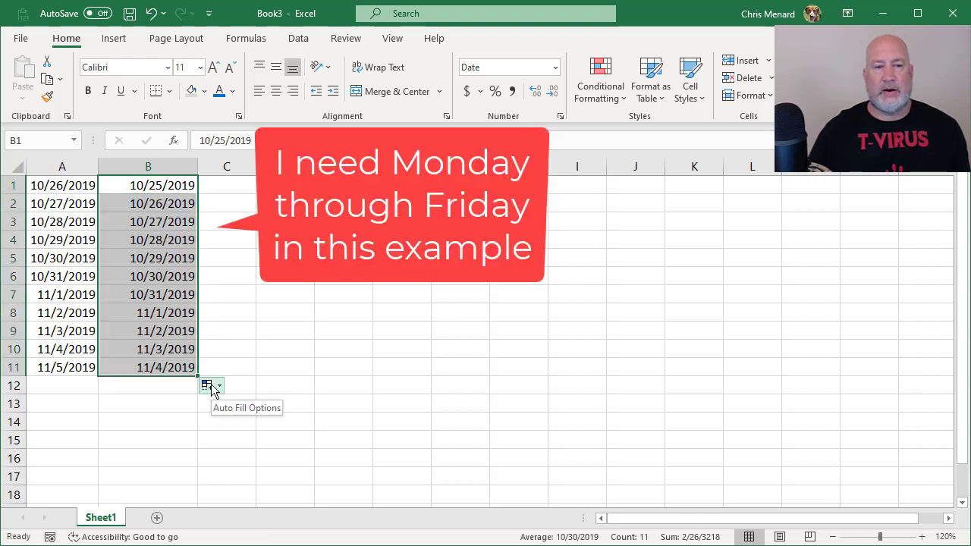
click(212, 387)
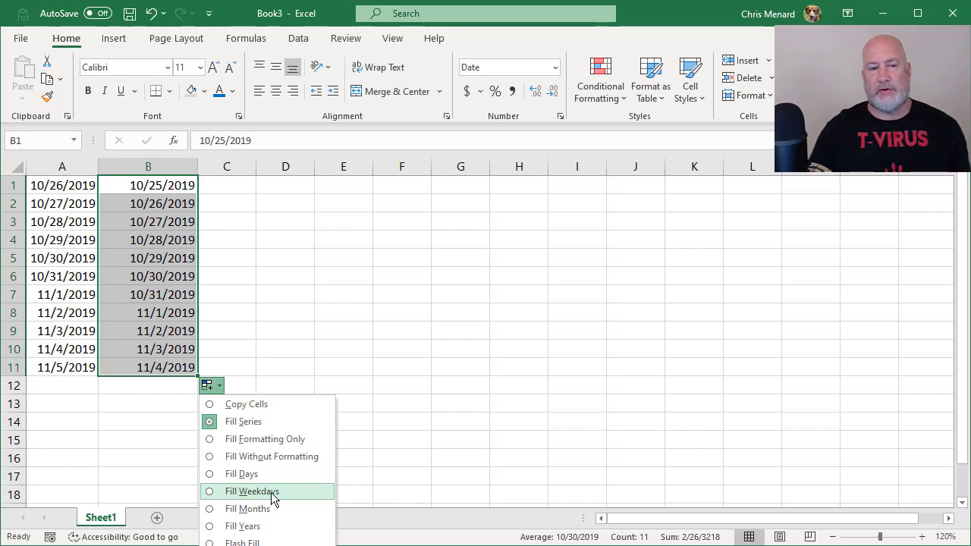
click(252, 492)
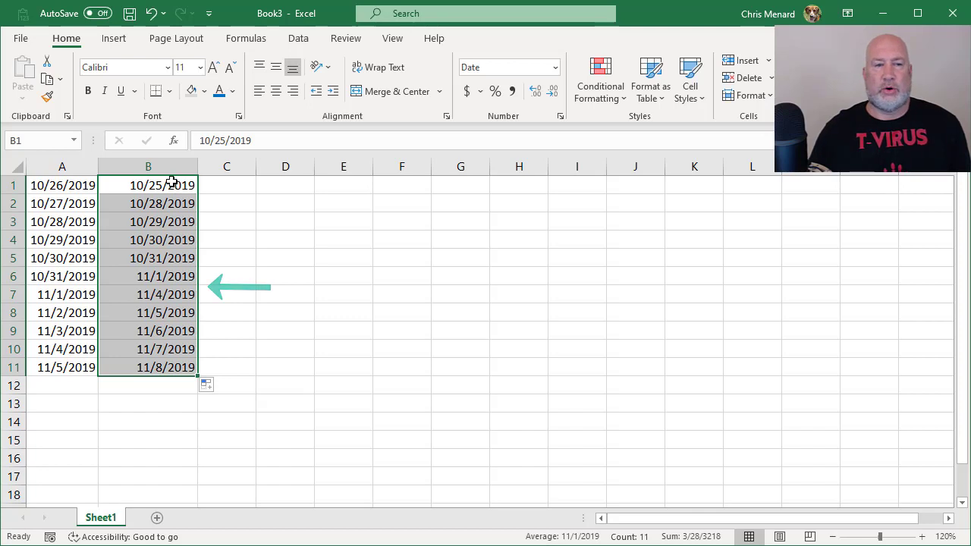
Step: Enter 10/26/2019 in C1 and fill monthly dates down to C11, ending 8/26/2020
click(219, 183)
text(10/26/2019)
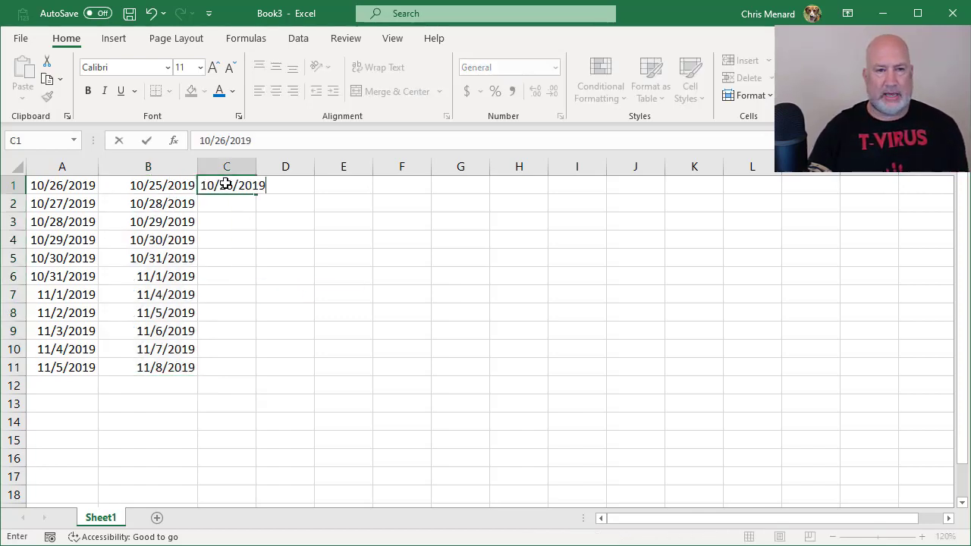
key(ctrl+Return)
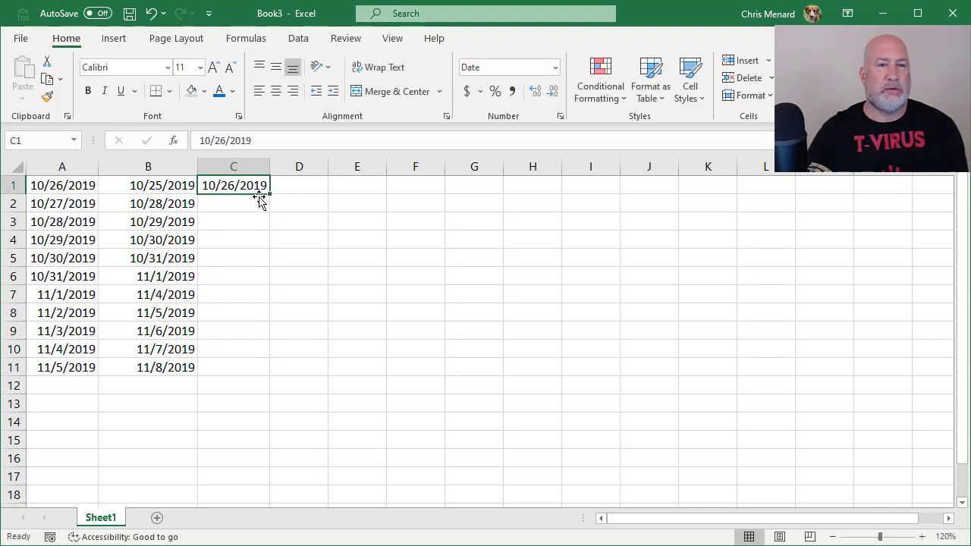
drag(269, 192, 301, 375)
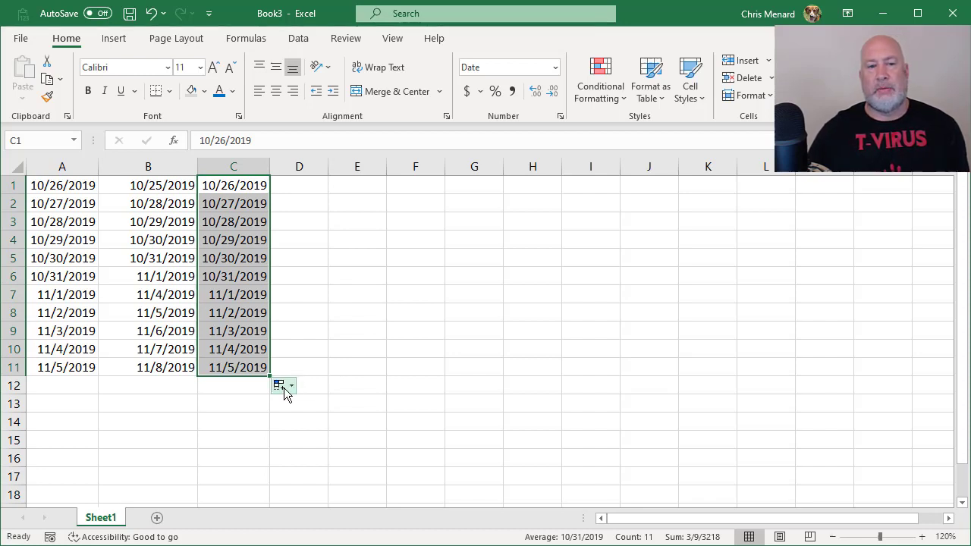
click(282, 388)
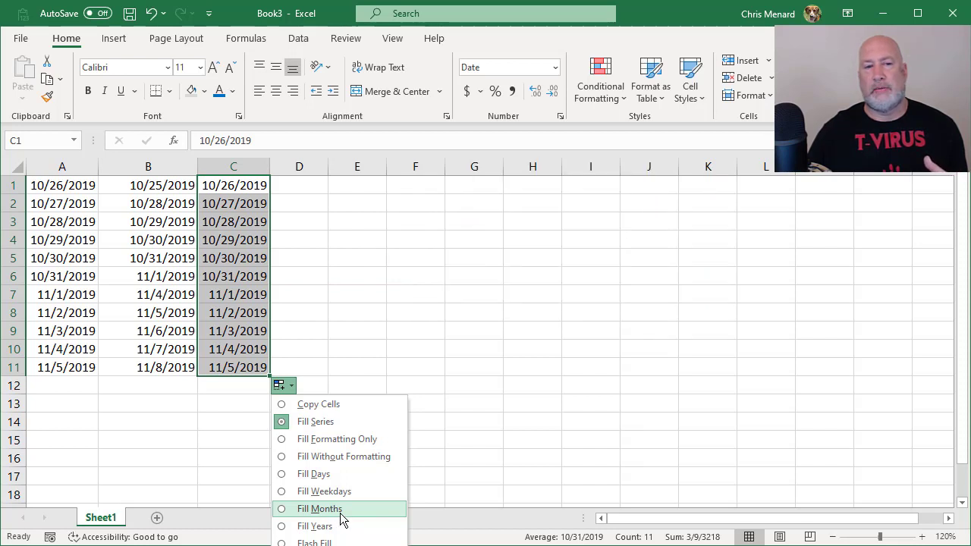
click(340, 513)
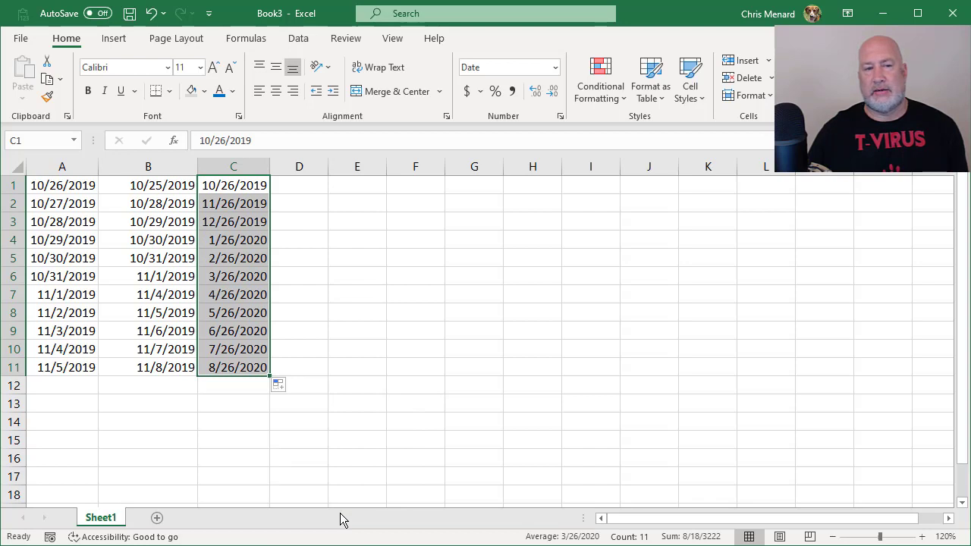
Step: Switch the C1:C11 fill to yearly steps, 10/26/2019 through 10/26/2029
click(279, 386)
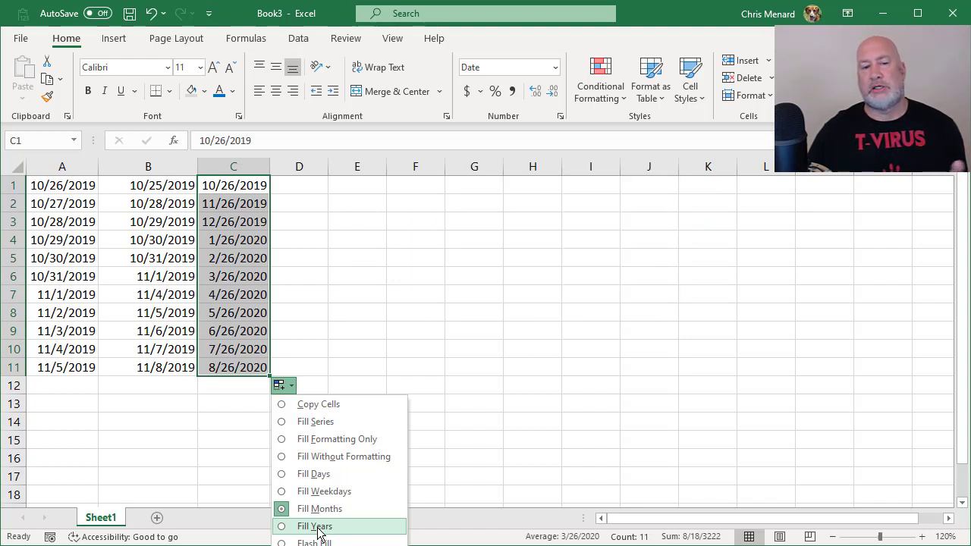
key(Escape)
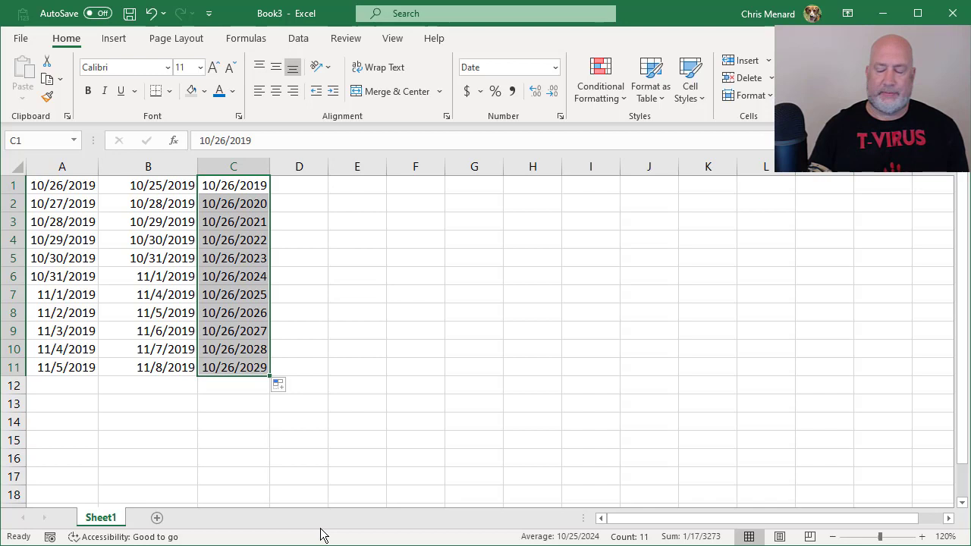
Step: Widen column D, fill D1:D11 as the series 1 to 11, and widen column E
click(320, 190)
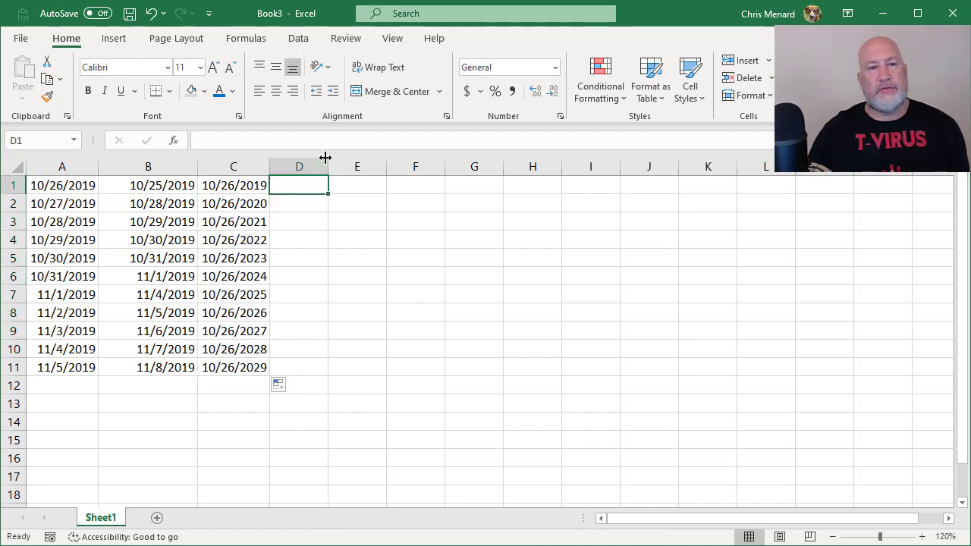
drag(328, 159, 384, 178)
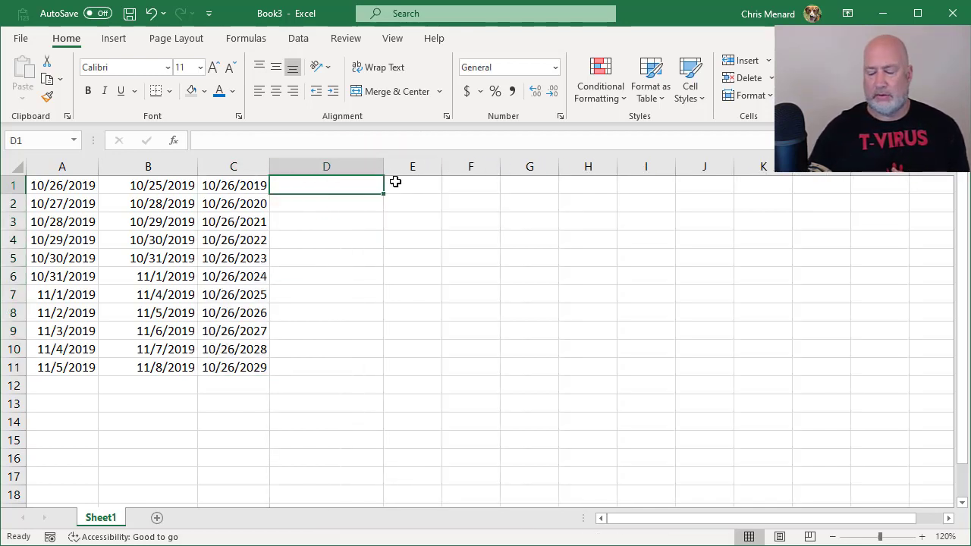
text(1)
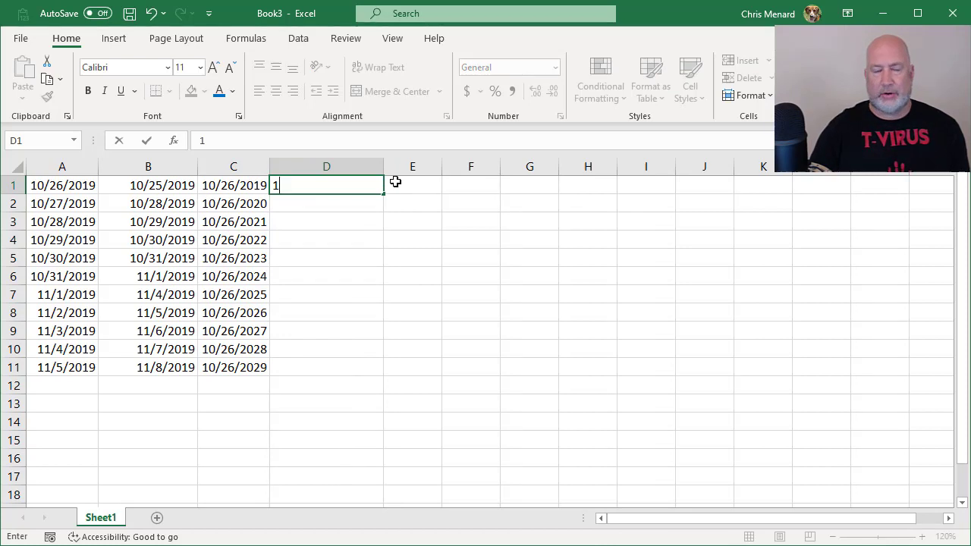
key(ctrl+Return)
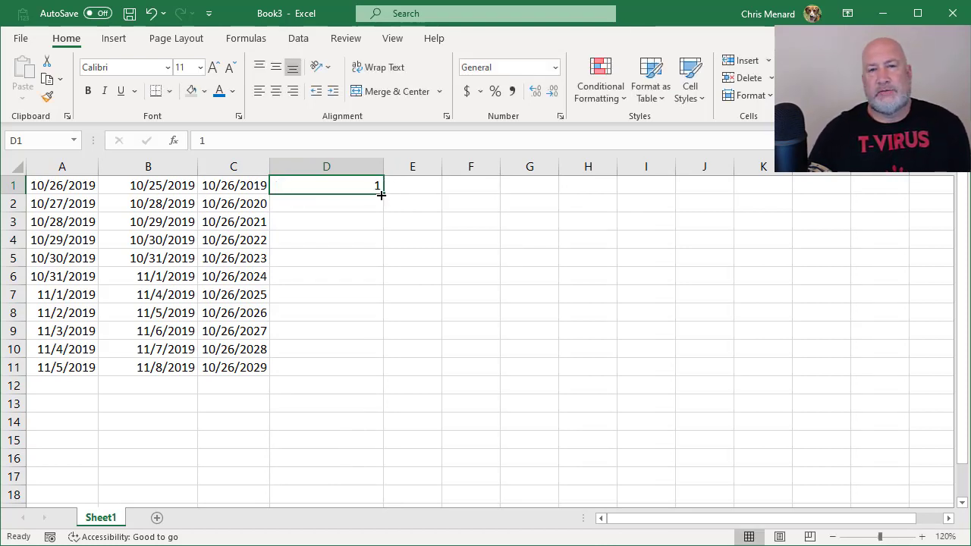
mouse_move(381, 195)
mouse_down()
mouse_move(416, 368)
mouse_move(417, 322)
mouse_move(417, 369)
mouse_up()
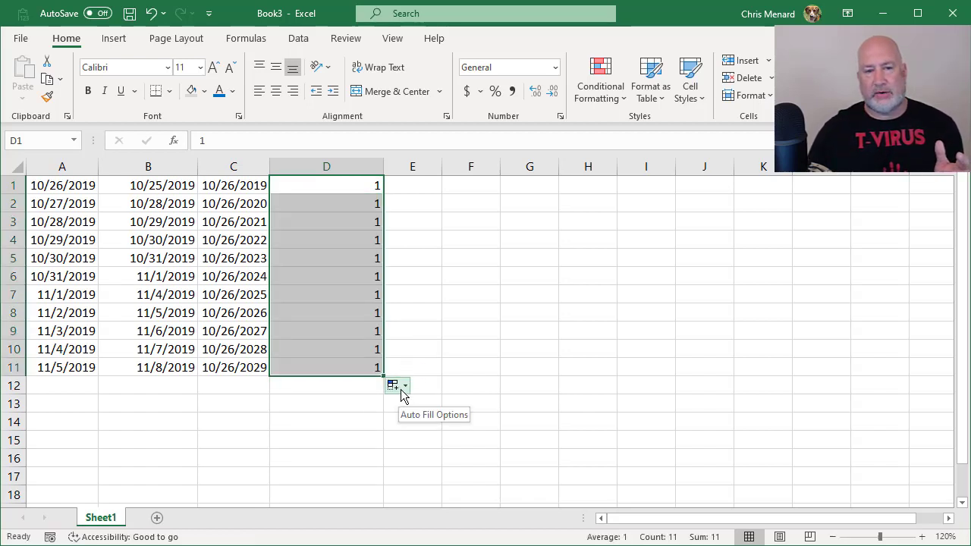
click(403, 389)
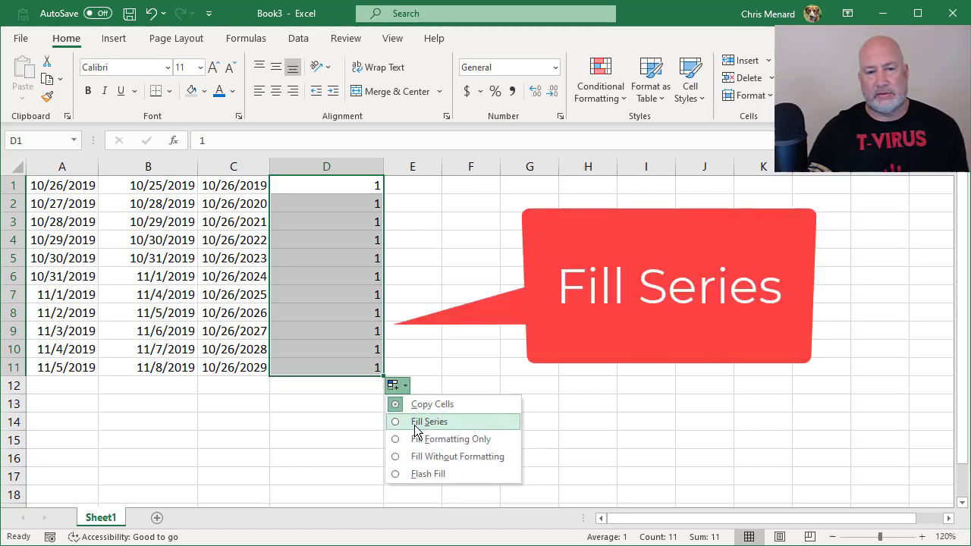
click(415, 423)
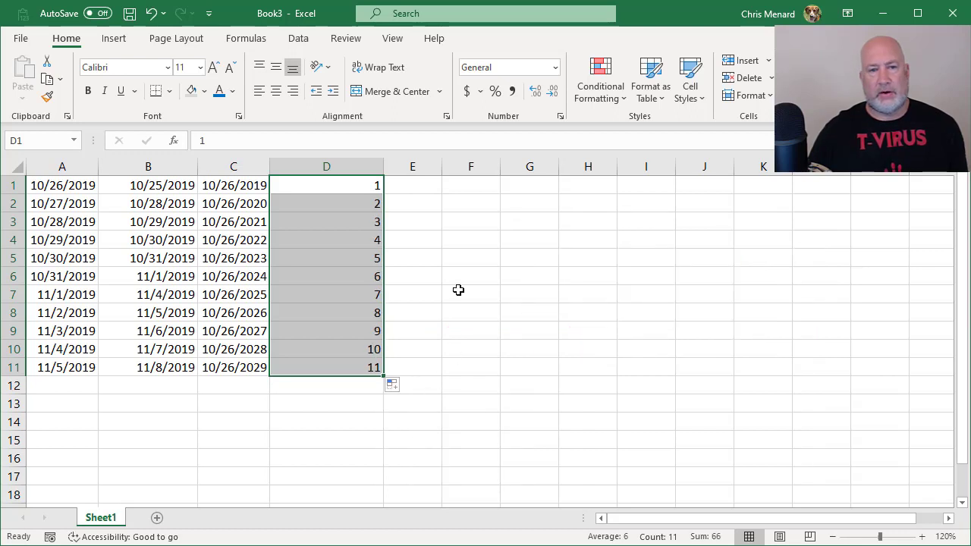
drag(443, 167, 485, 184)
Step: Enter 1 in E1 as a plain number using Comma Style with no decimals
click(467, 189)
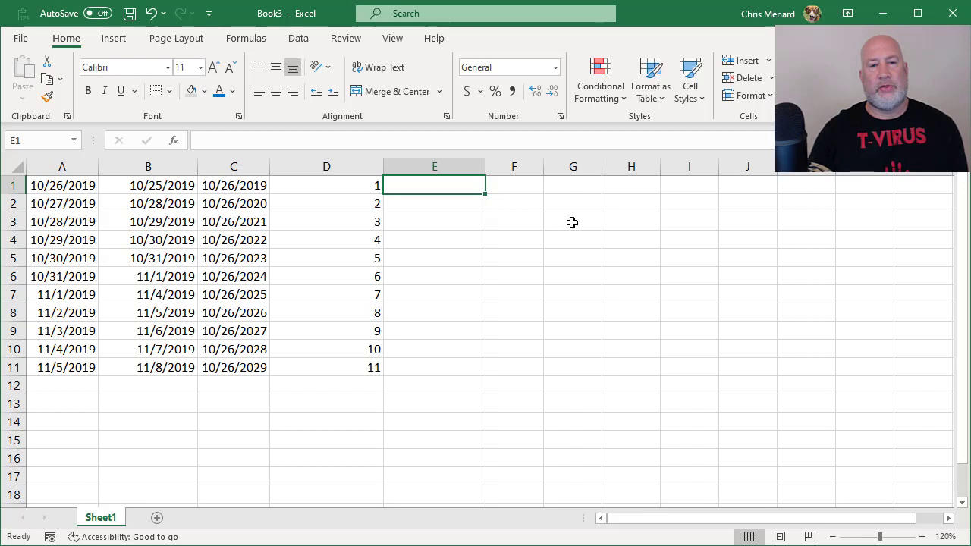
text(1)
key(Return)
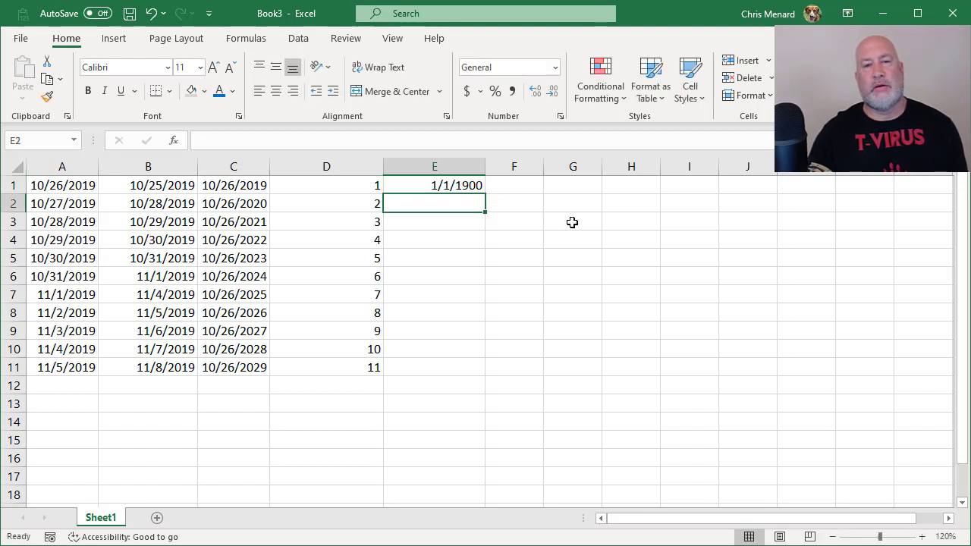
key(Up)
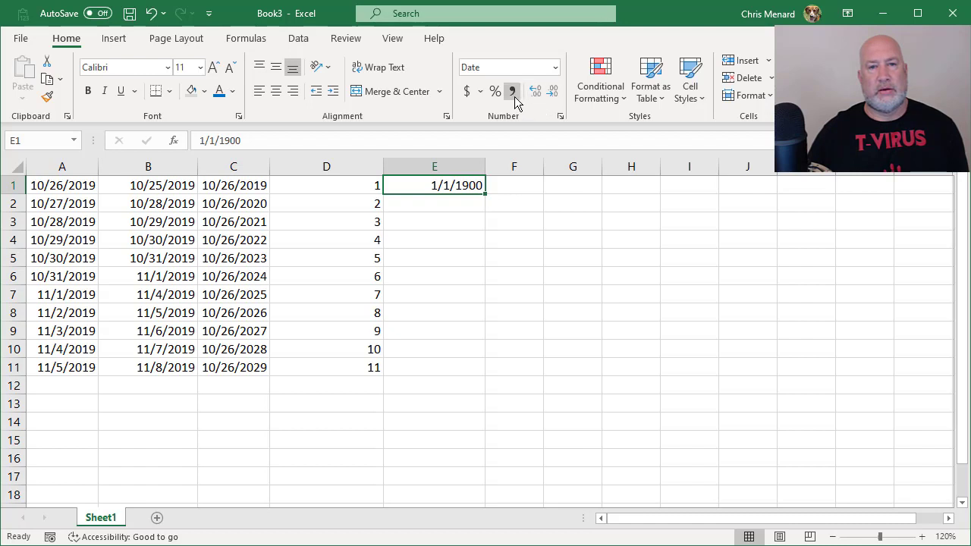
click(513, 92)
click(536, 93)
click(537, 93)
Step: Enter 6 in E2 with the same Comma Style, zero-decimal number format
click(480, 203)
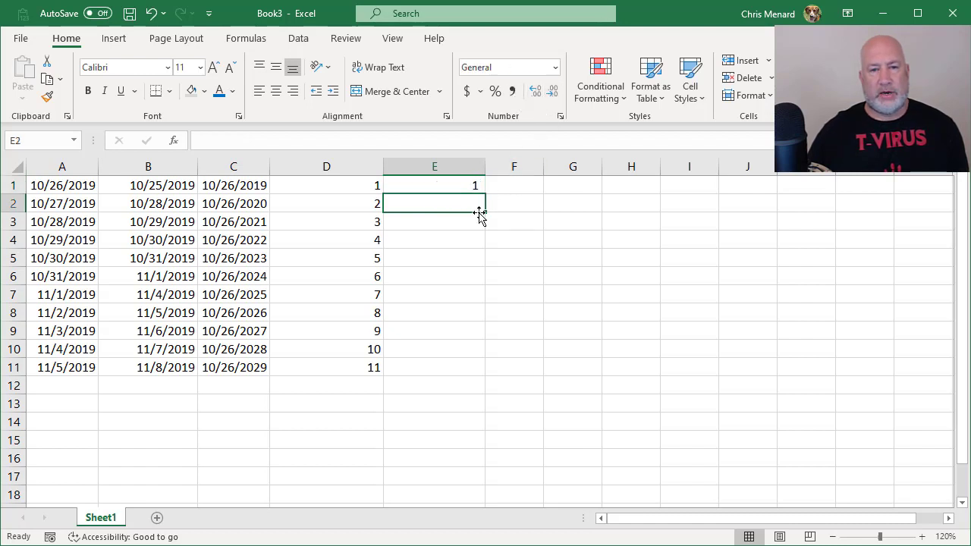
text(6)
key(Return)
key(Up)
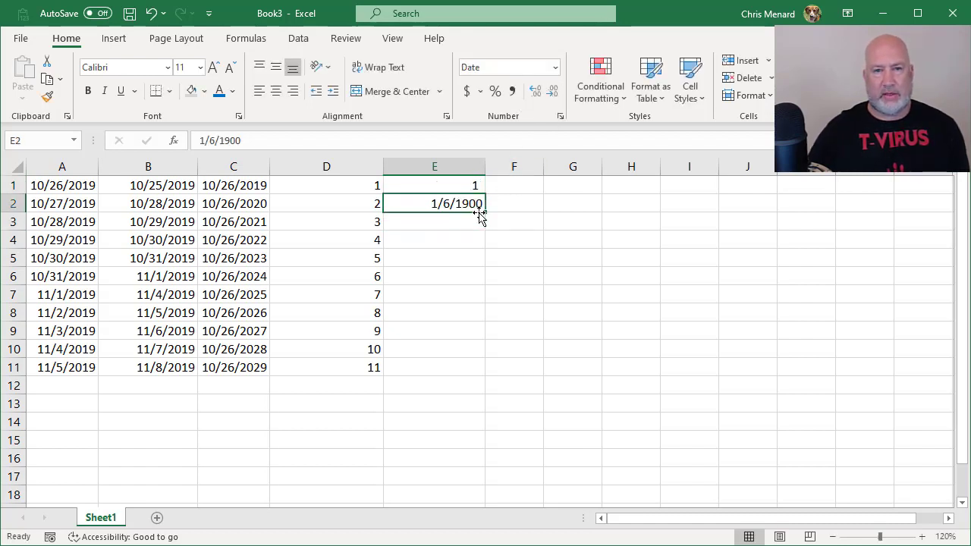
click(512, 91)
click(553, 91)
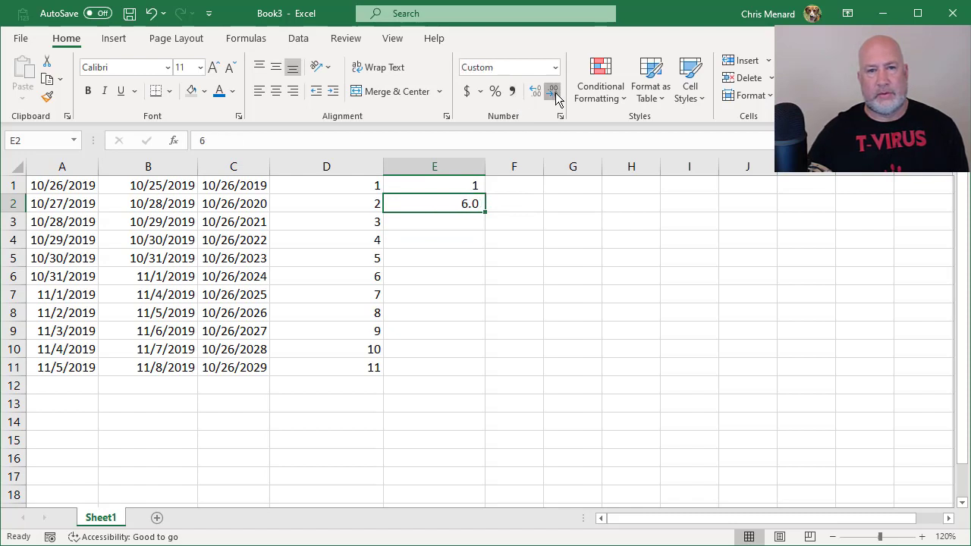
click(553, 91)
Step: Extend E1:E2 down to E12 as the series 1, 6, 11 … 56, and widen column F
drag(477, 187, 475, 200)
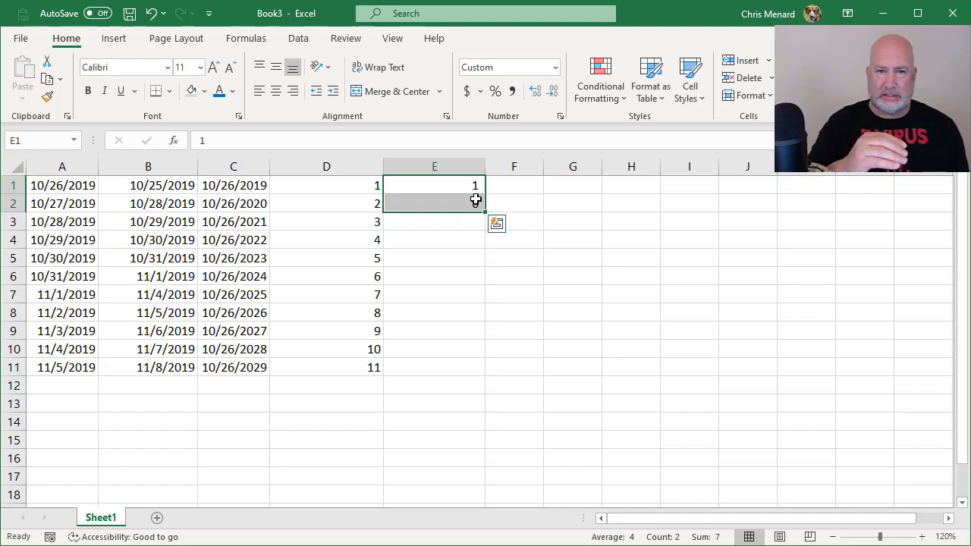
drag(445, 180, 446, 205)
click(446, 205)
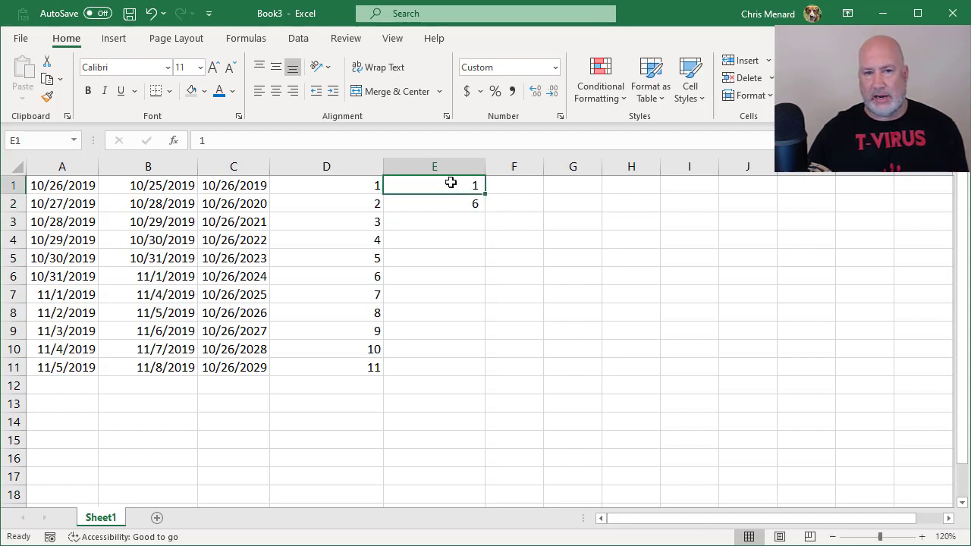
click(452, 202)
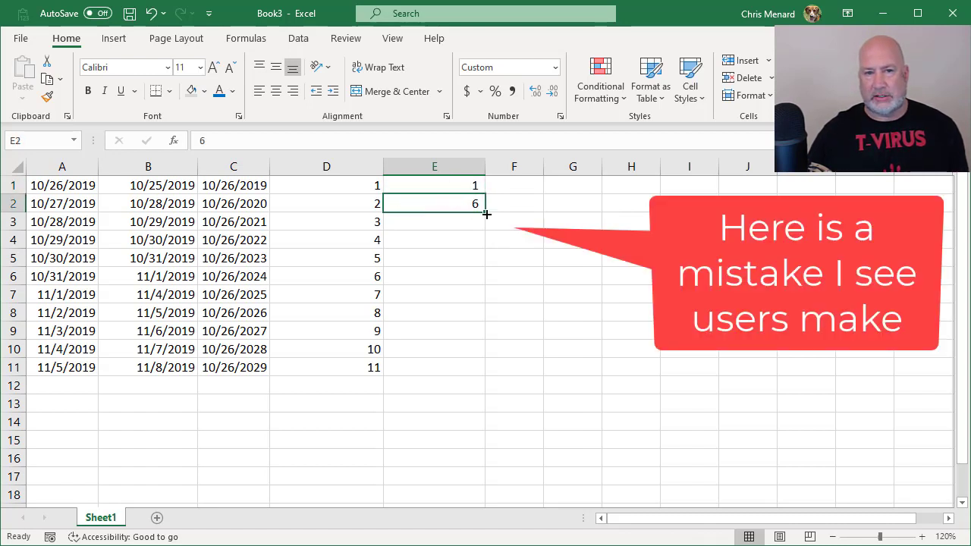
drag(487, 214, 479, 293)
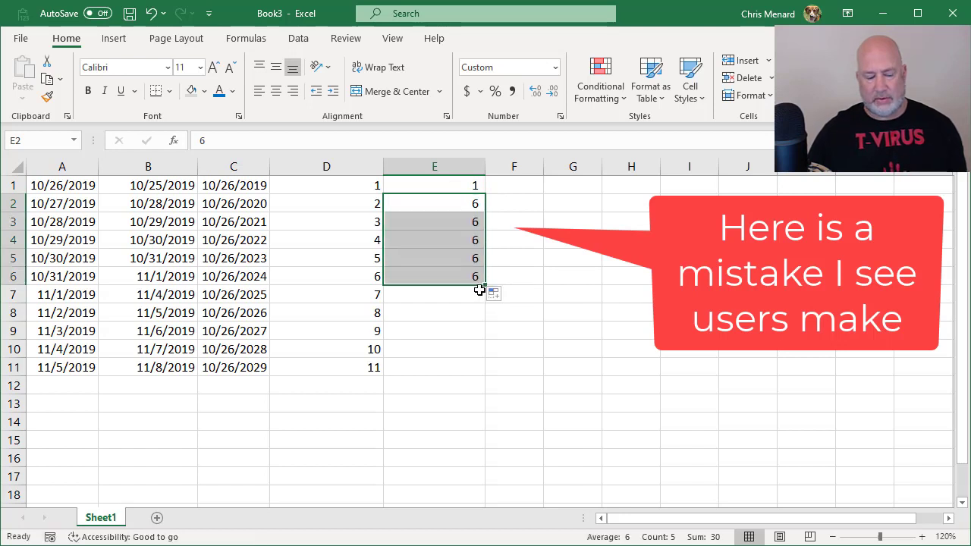
key(ctrl+z)
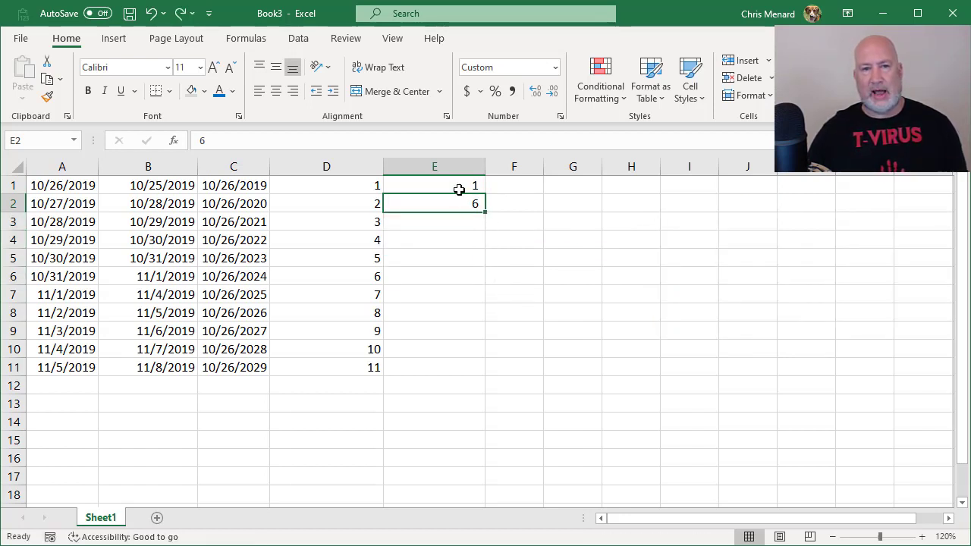
drag(459, 189, 490, 387)
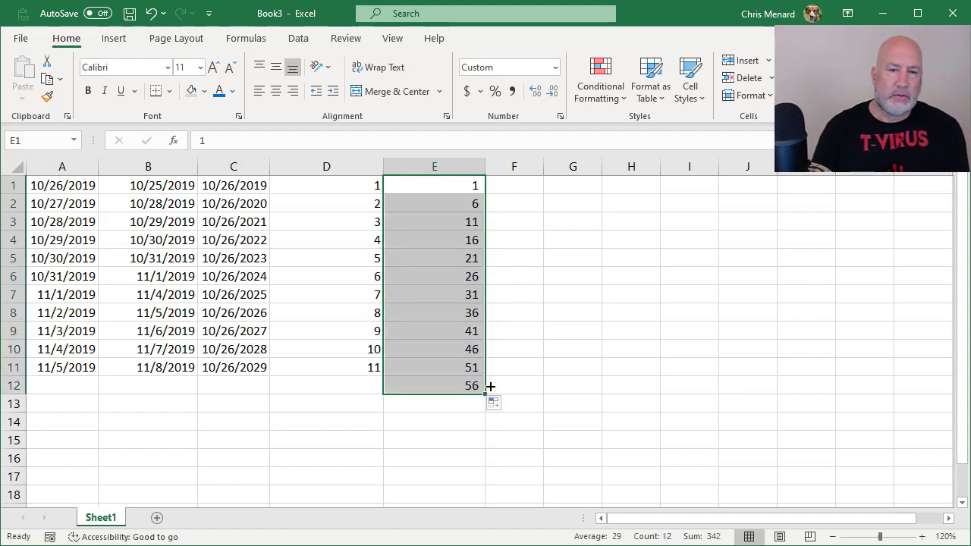
click(511, 188)
drag(539, 166, 582, 167)
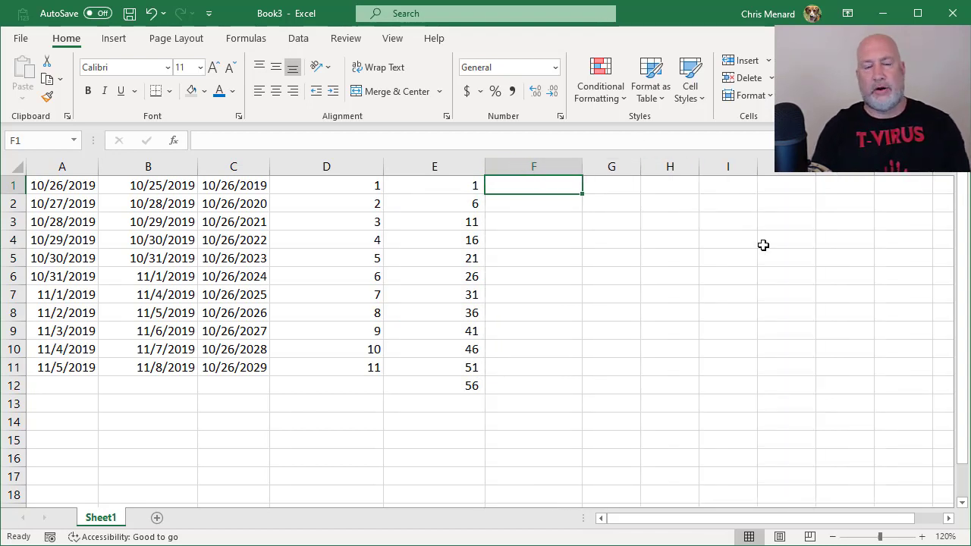
Step: Enter Test 1 in F1 and fill it down to F6 as Test 1 through Test 6
text(Test 1)
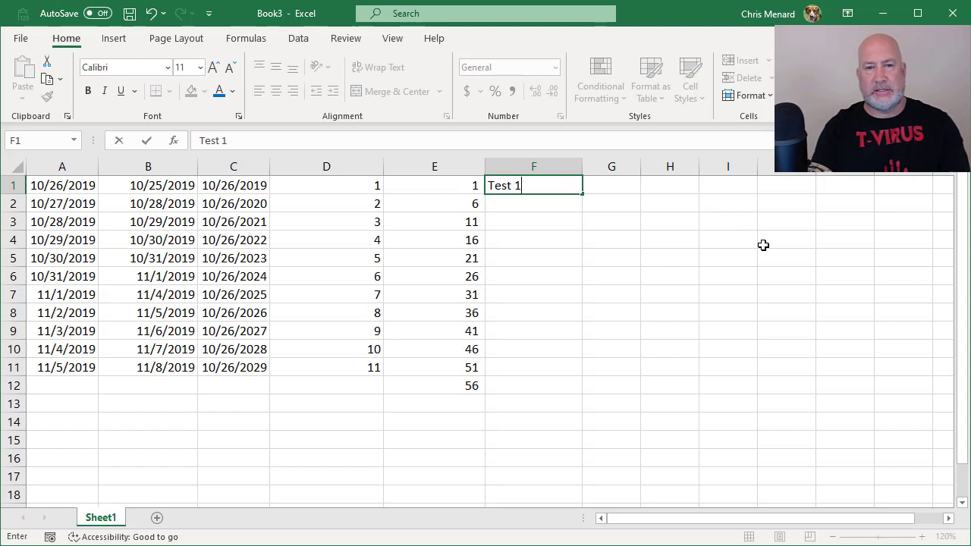
key(Return)
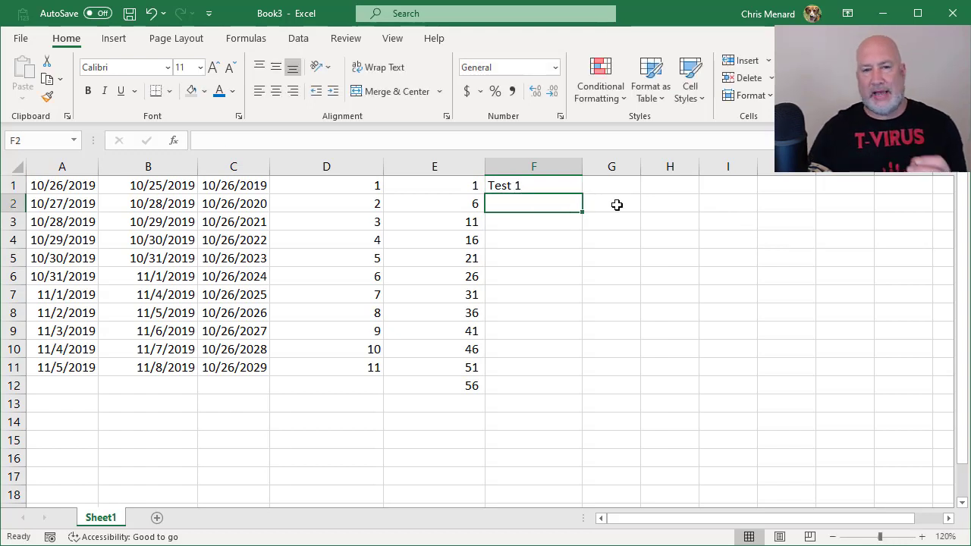
click(551, 187)
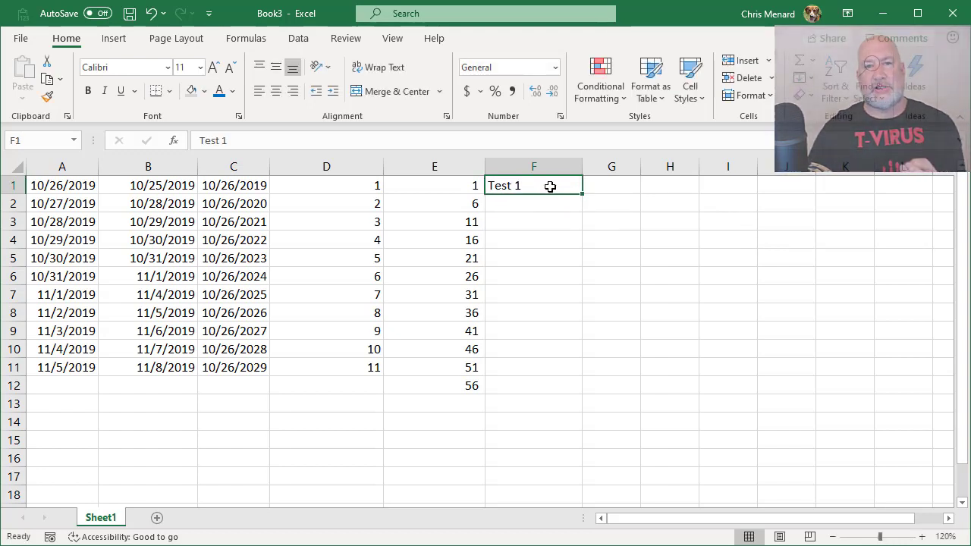
drag(583, 195, 587, 282)
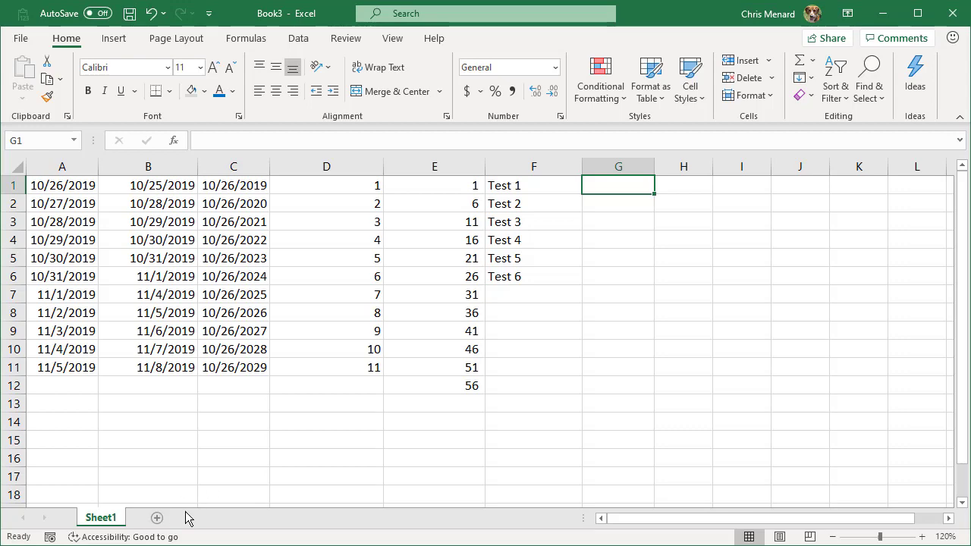
Step: Add a new blank Sheet2 and zoom its view in to 130%
click(157, 518)
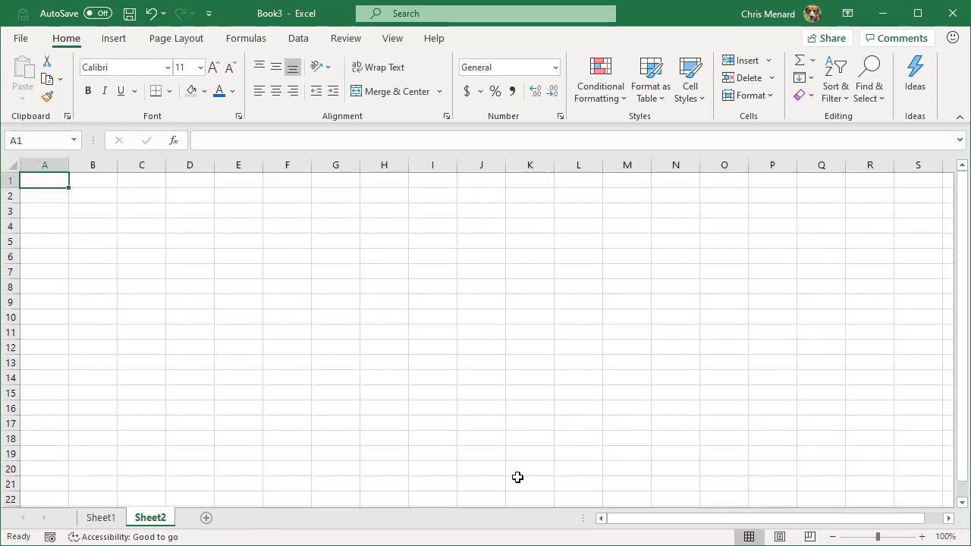
click(921, 537)
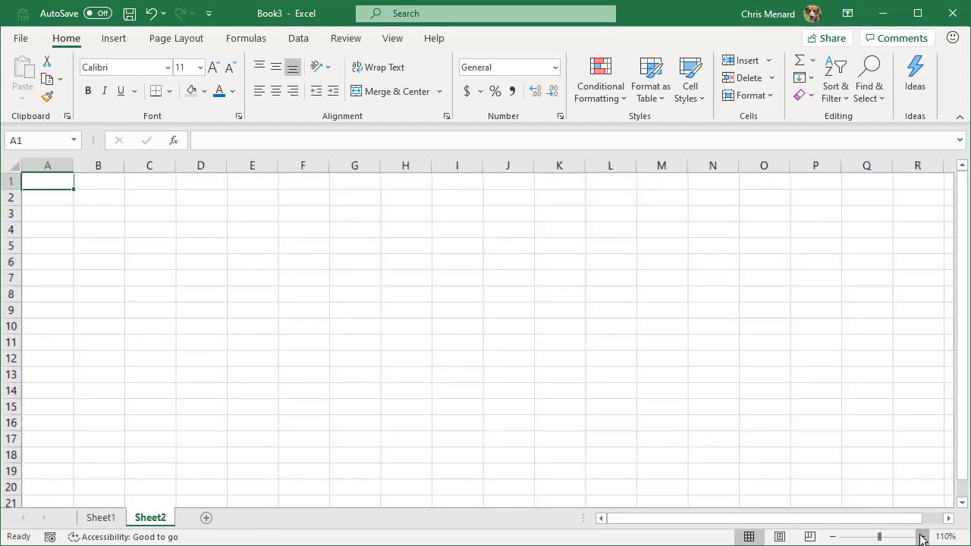
click(921, 536)
click(921, 537)
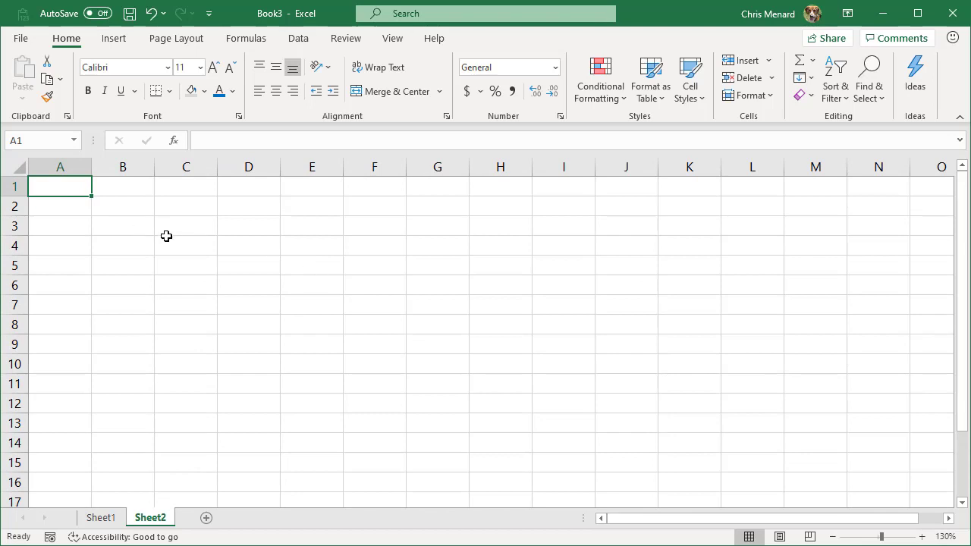
Step: Enter Jan 20 in B1 so it shows as the date 20-Jan
click(140, 187)
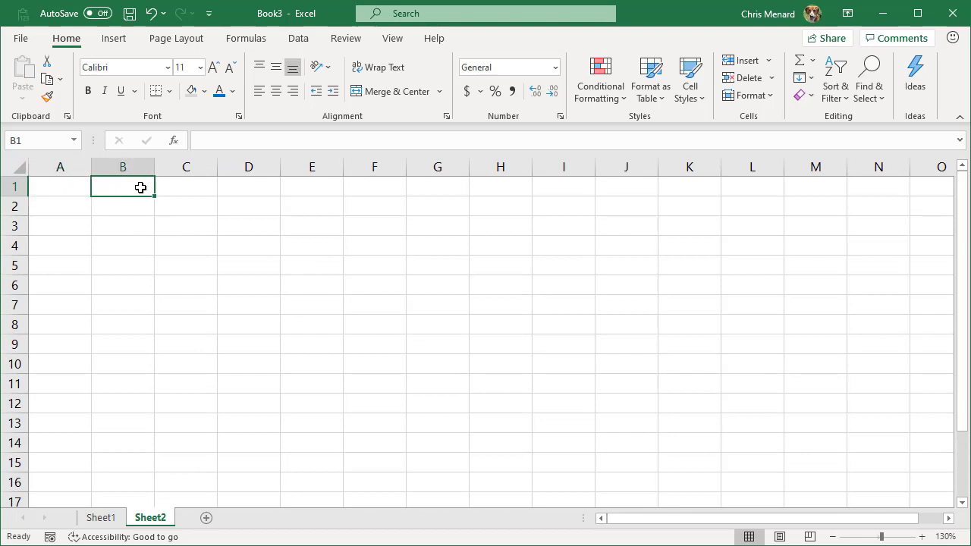
text(Jan)
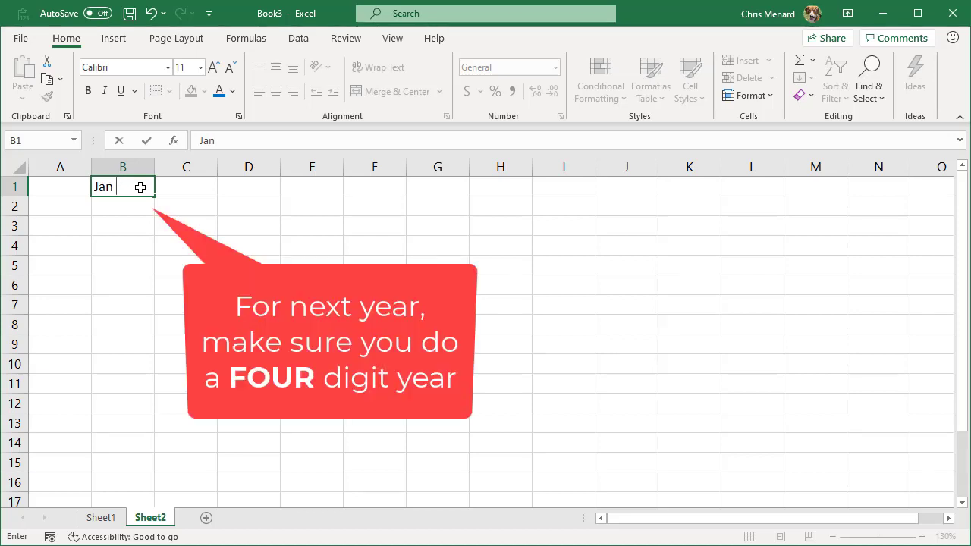
text(20)
key(Return)
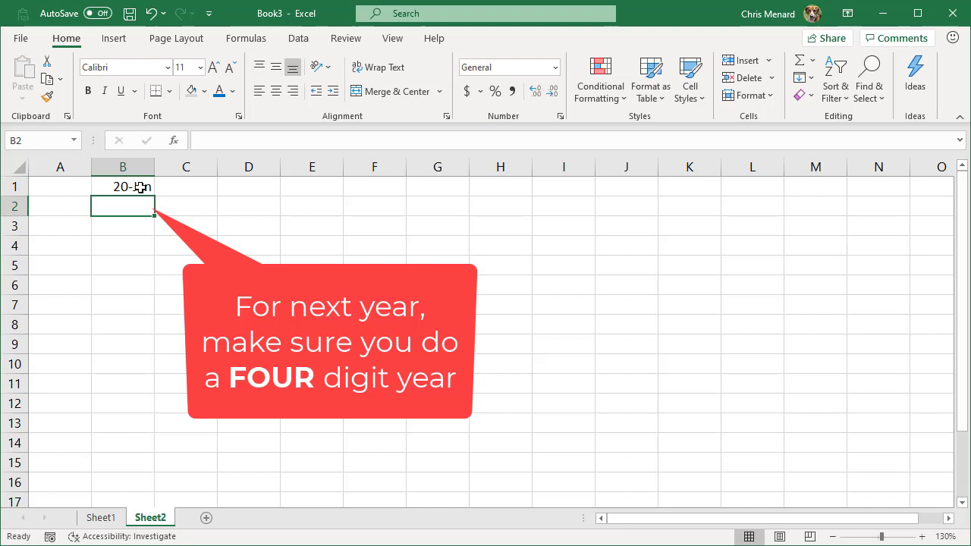
Step: Fill daily dates 20-Jan through 29-Jan across B1:K1 and check the stored values in B1 and C1
click(129, 185)
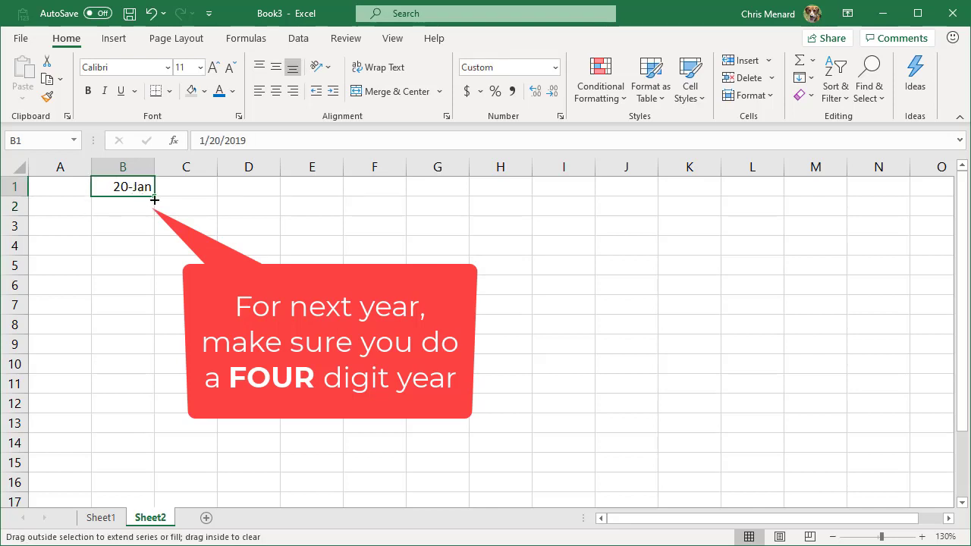
drag(154, 200, 733, 250)
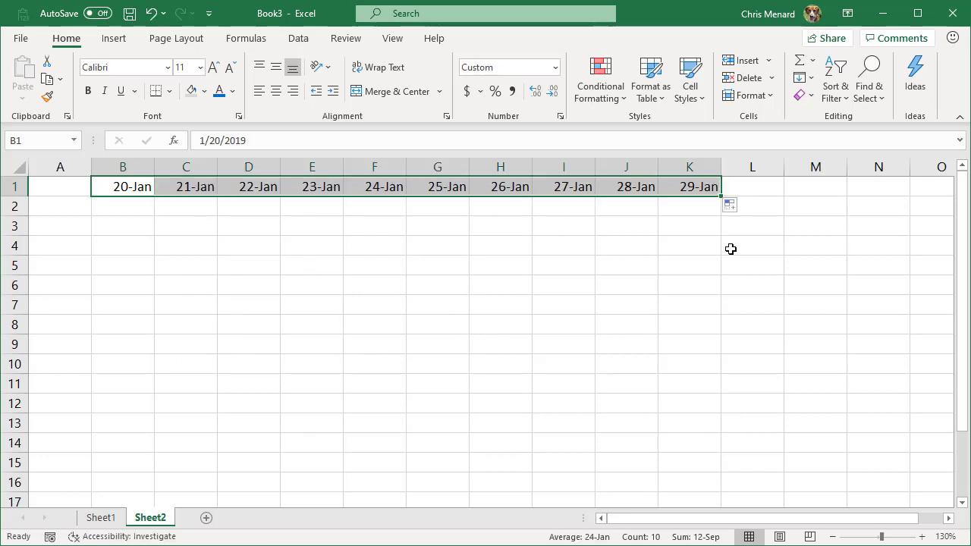
click(144, 188)
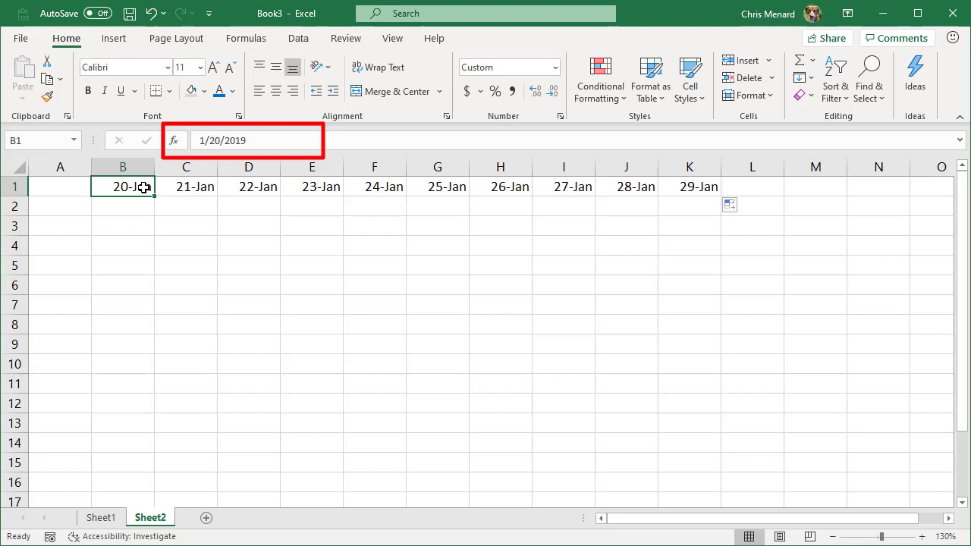
click(187, 189)
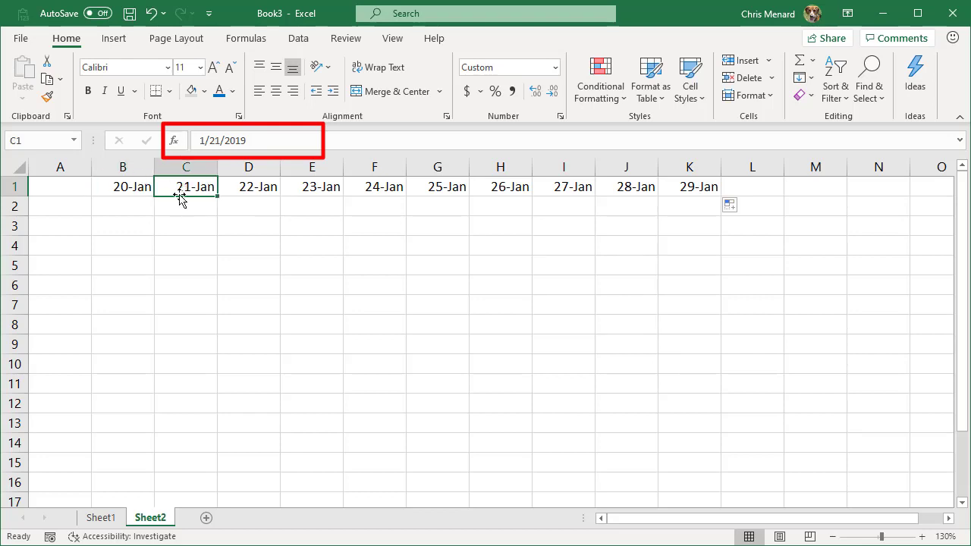
click(146, 210)
Step: Enter Jan 2020 in B2 and fill monthly dates Jan-20 through Dec-20 across B2:M2
text(J)
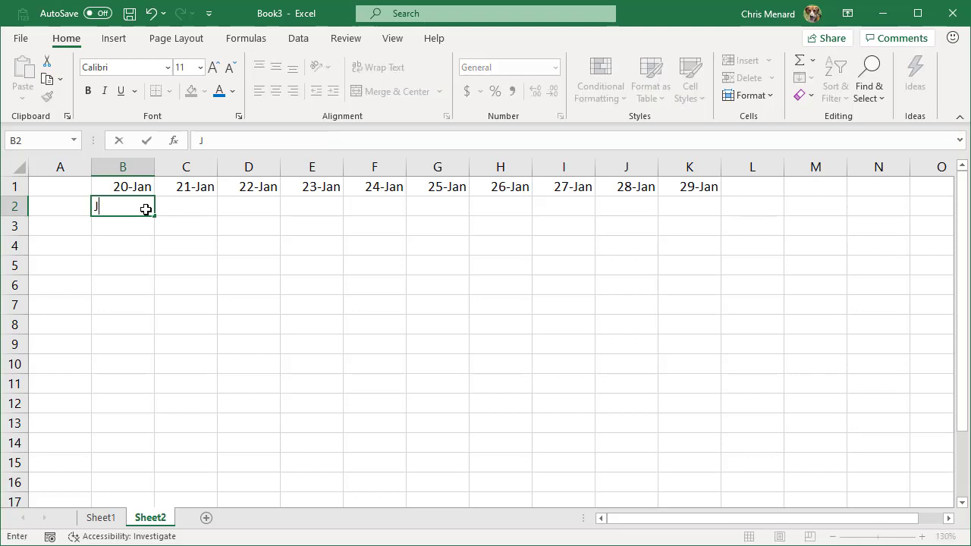
text(an 2020)
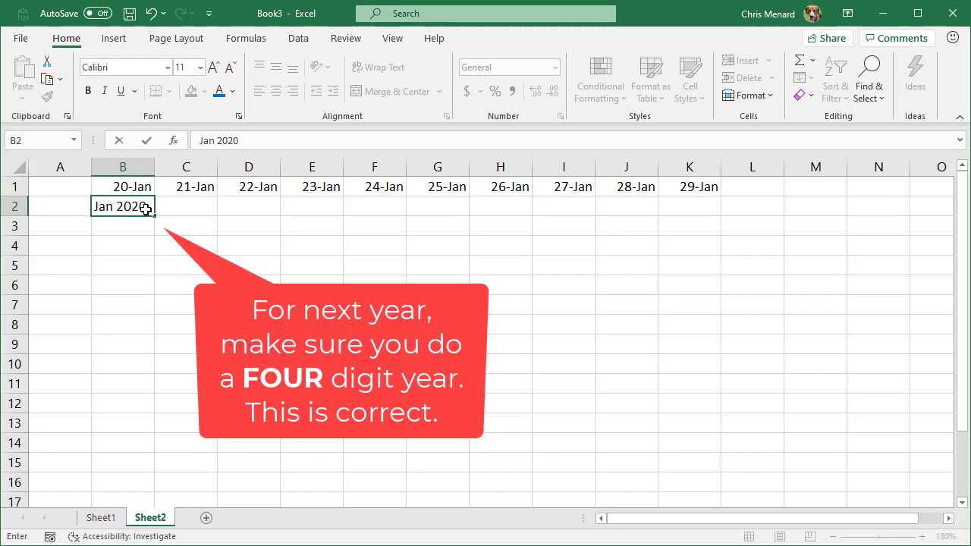
key(ctrl+Return)
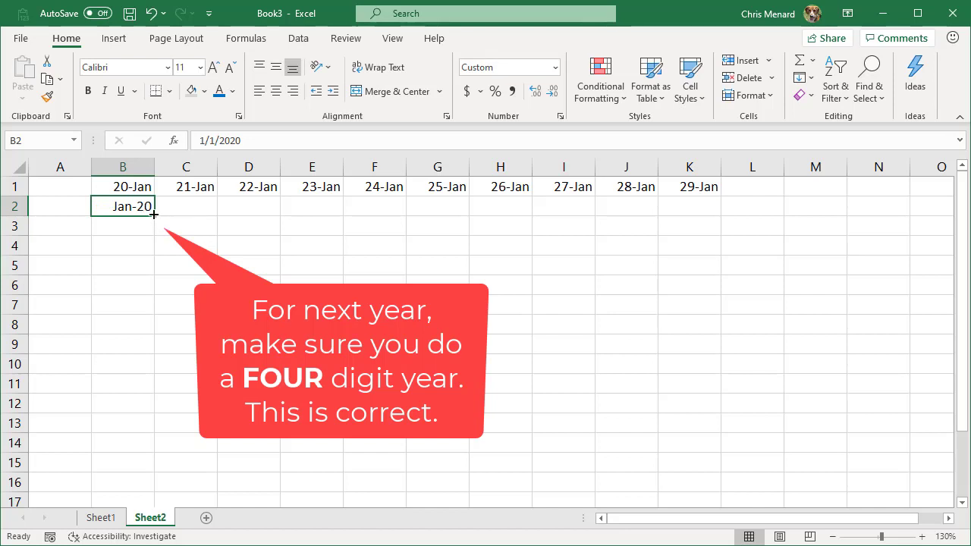
drag(153, 215, 852, 218)
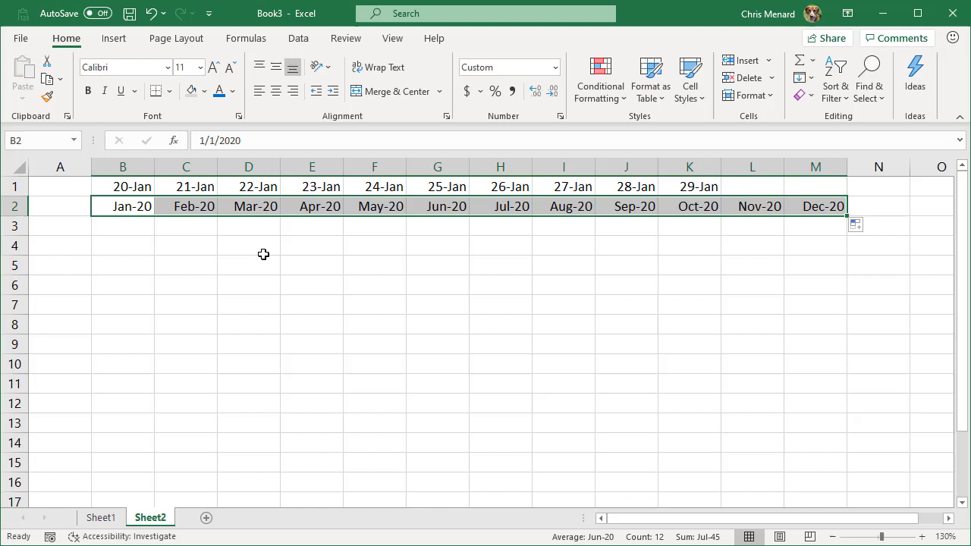
click(112, 210)
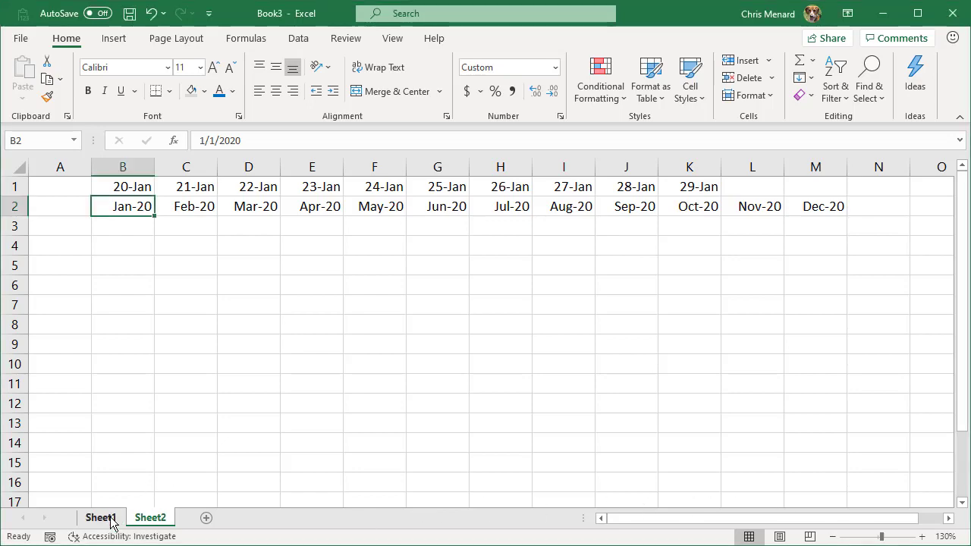
Step: On Sheet1, delete columns D through F
click(101, 517)
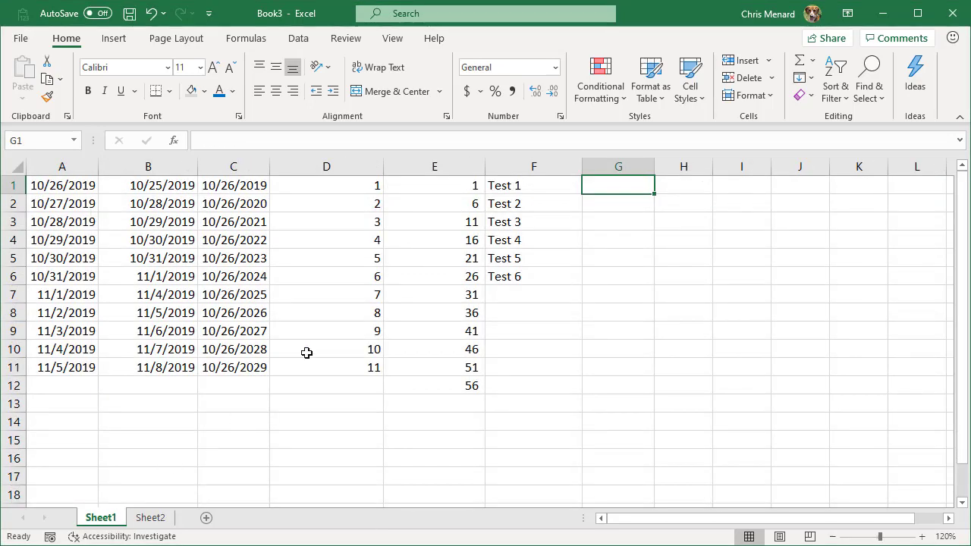
click(328, 166)
drag(403, 166, 565, 180)
right_click(481, 213)
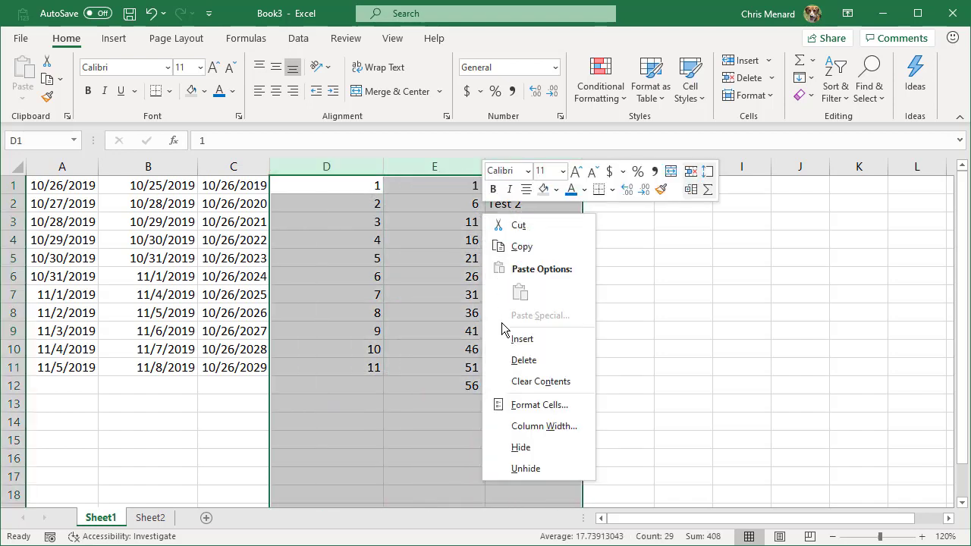
click(507, 365)
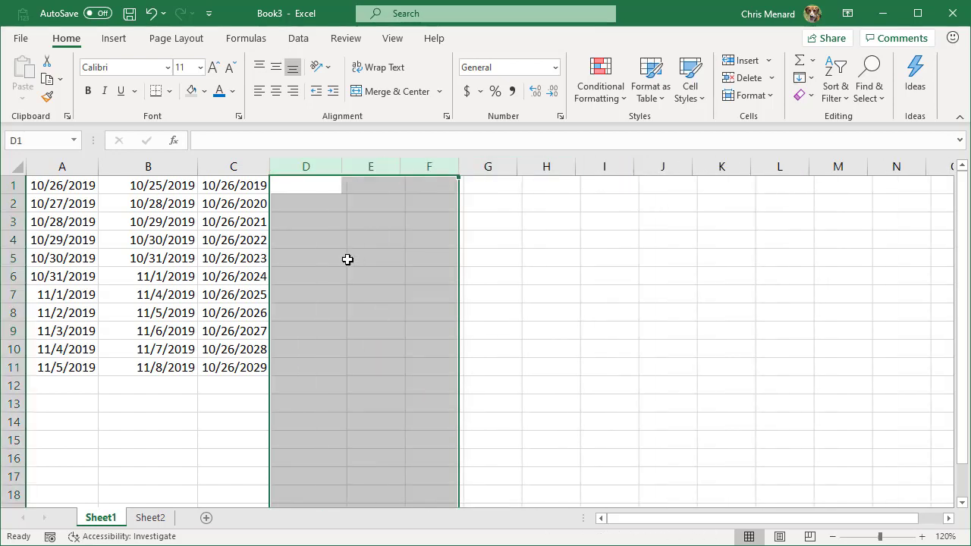
Step: Fill C1's date down to C11 as consecutive days, ending 11/5/2019, and widen column C
click(254, 190)
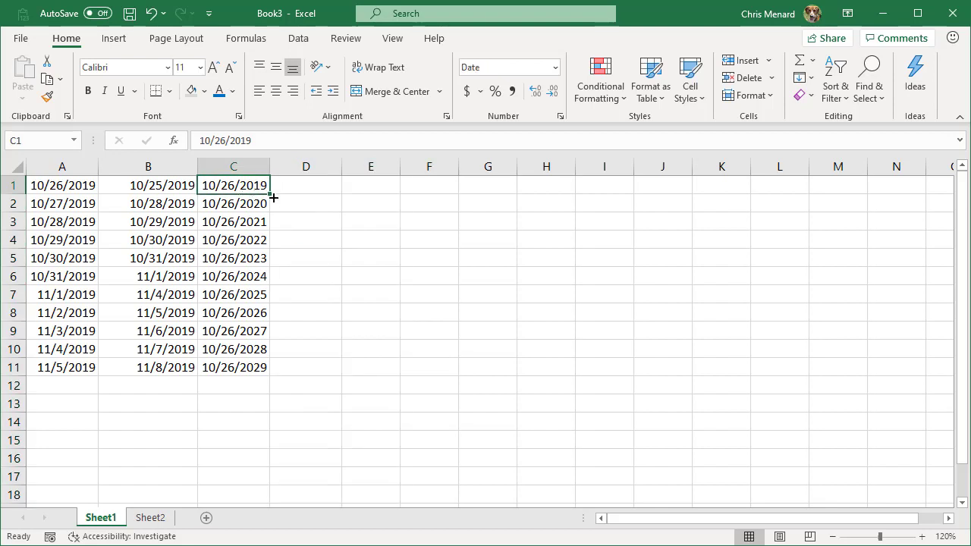
drag(274, 198, 279, 375)
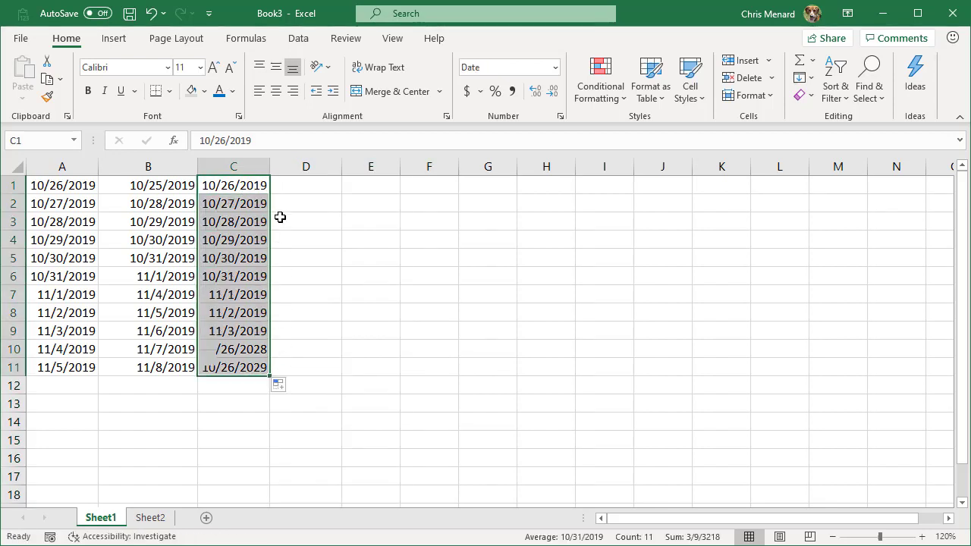
drag(276, 168, 331, 187)
click(302, 185)
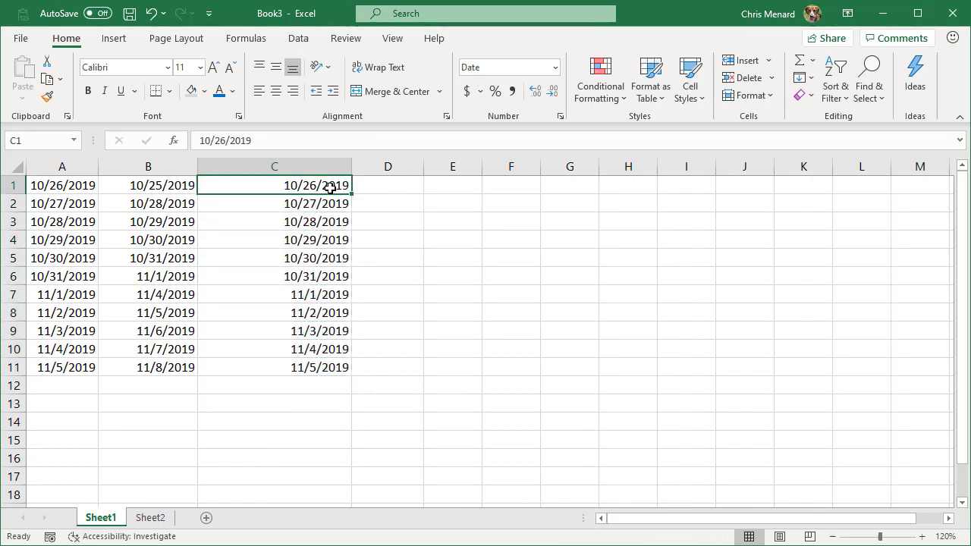
Step: Make the date in C1 bold with a blue font colour
click(88, 90)
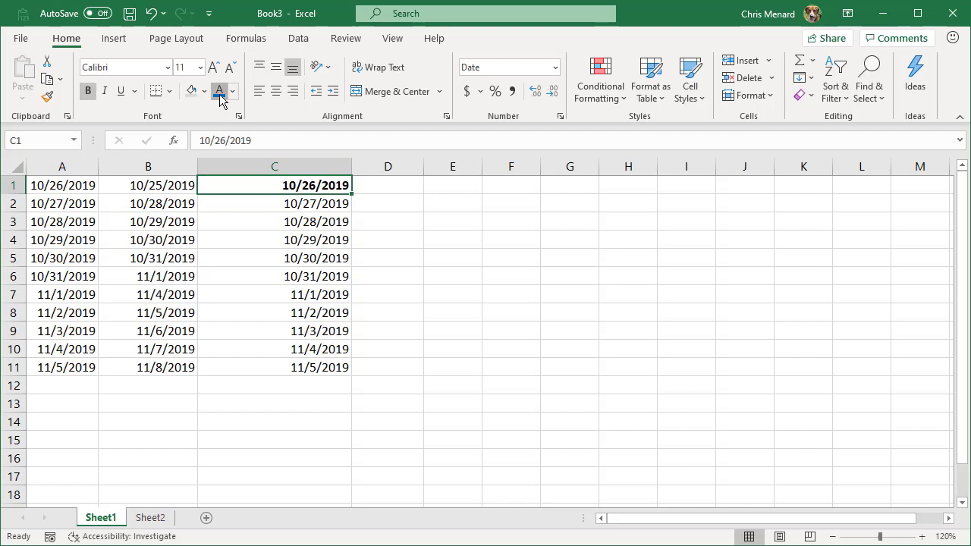
click(219, 90)
click(335, 187)
Step: Widen column D and enter order numbers 5, 7 and 12 in D1:D3
click(403, 187)
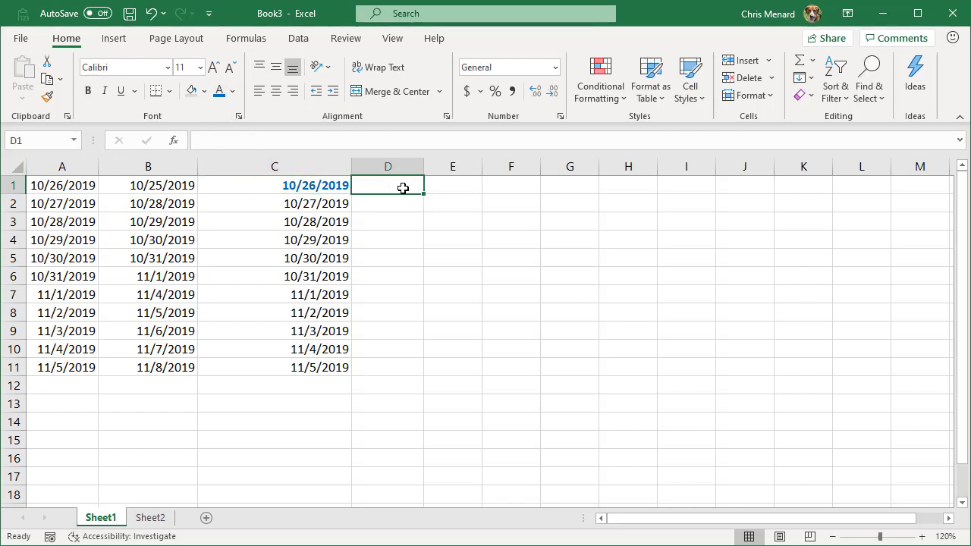
drag(423, 167, 470, 171)
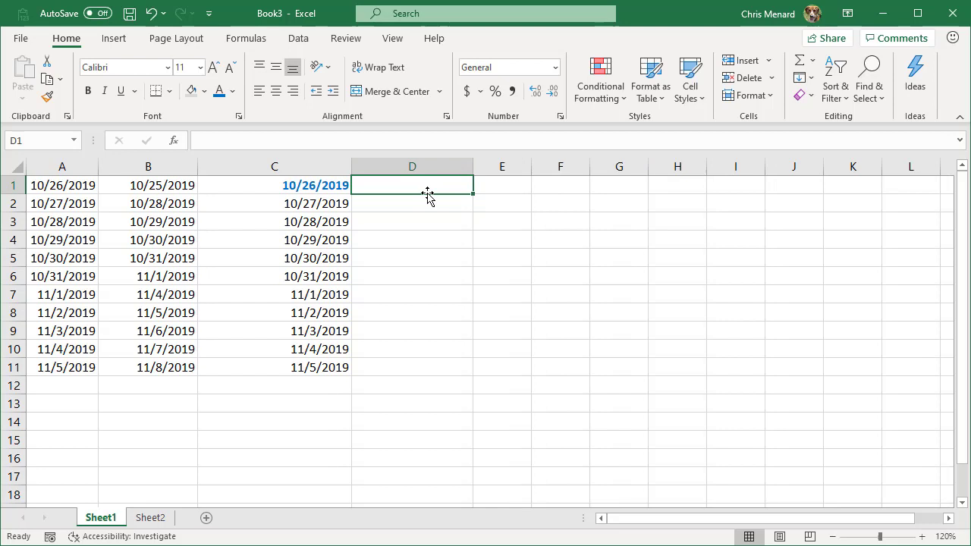
text(5)
key(Return)
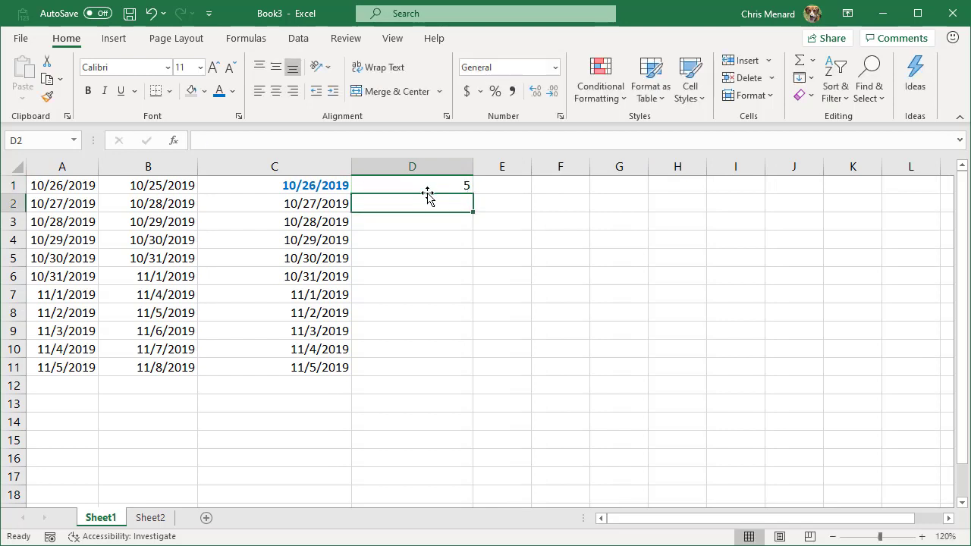
text(7)
key(Return)
text(12)
key(Return)
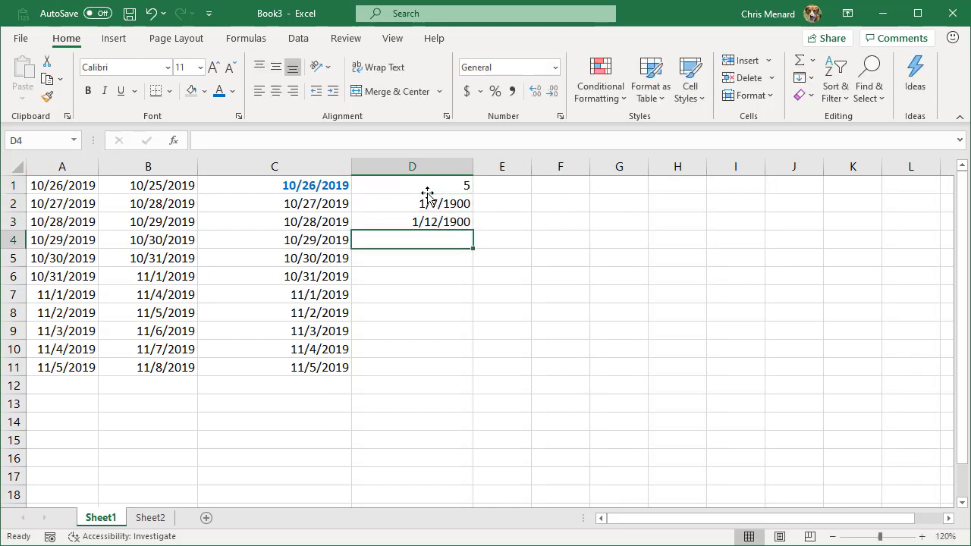
Step: Format D1:D11 in Comma style with no decimal places
drag(451, 187, 444, 366)
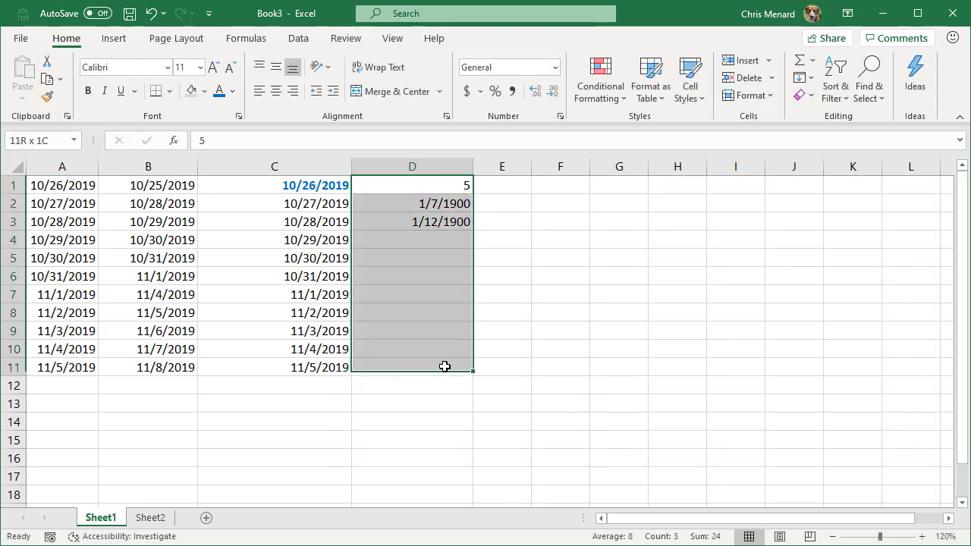
click(512, 91)
double_click(551, 91)
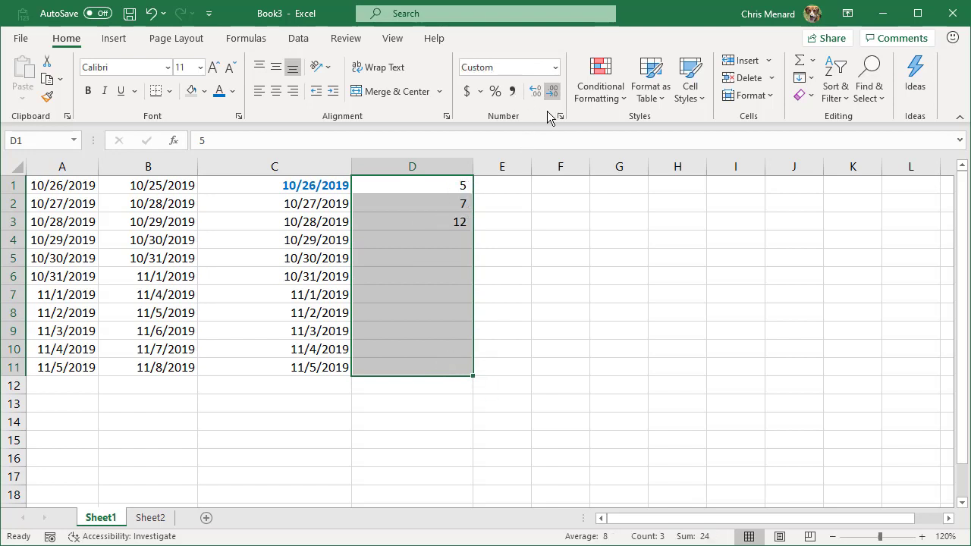
Step: Enter 20 in D4 and fill 2 into D5:D11 at once with Ctrl+Enter
click(442, 247)
text(20)
key(Return)
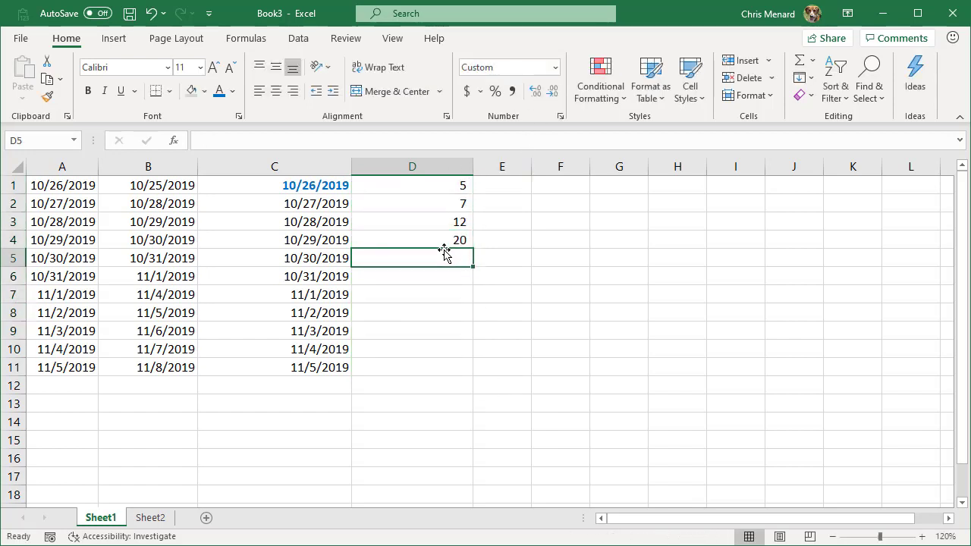
drag(445, 259, 437, 369)
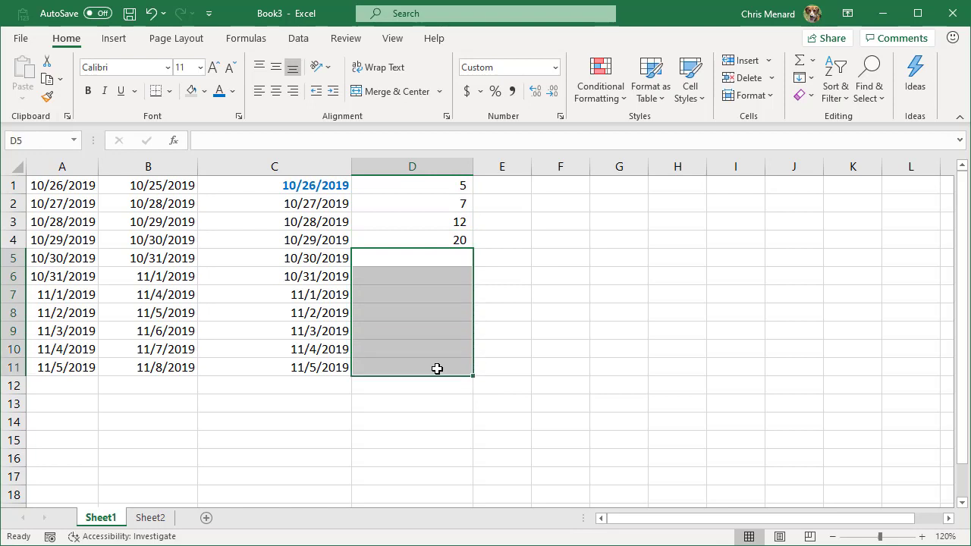
text(2)
key(ctrl+Return)
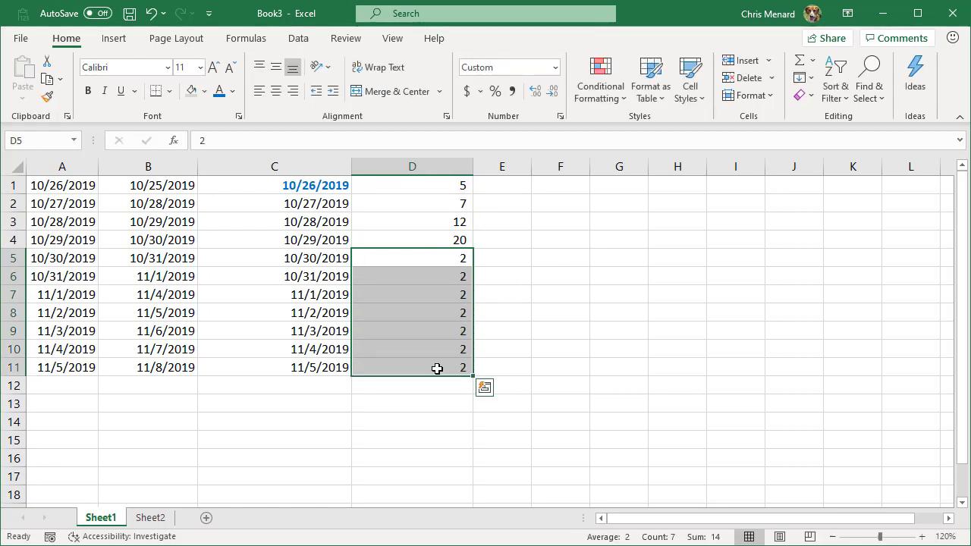
click(467, 222)
Step: Italicise the 5 in D1, and undo a trial fill of C1:D1 down to row 11
click(416, 187)
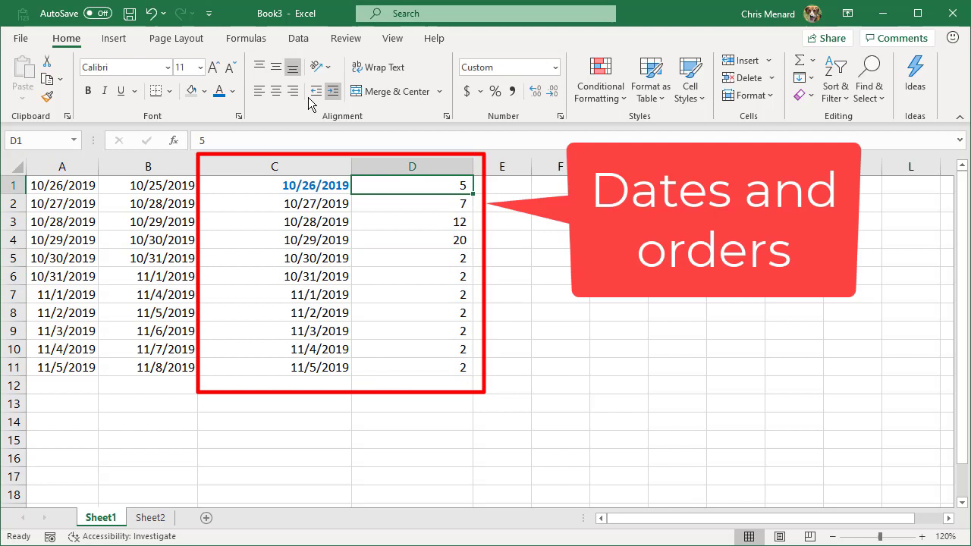
click(104, 91)
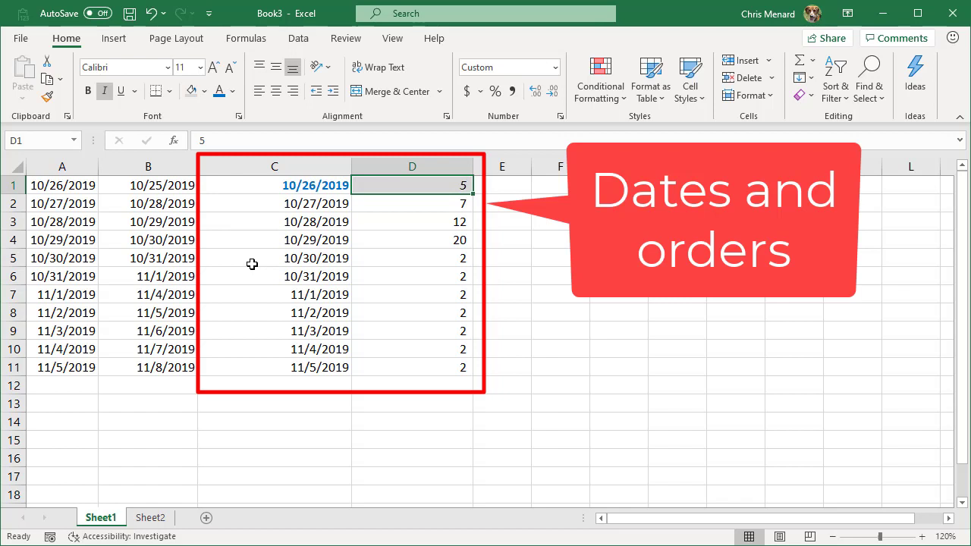
drag(288, 183, 397, 185)
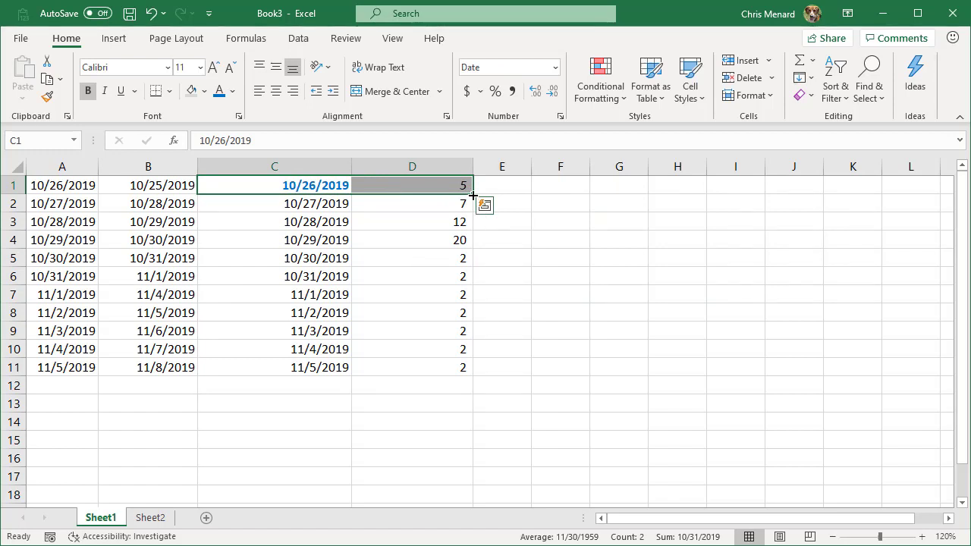
drag(472, 195, 489, 368)
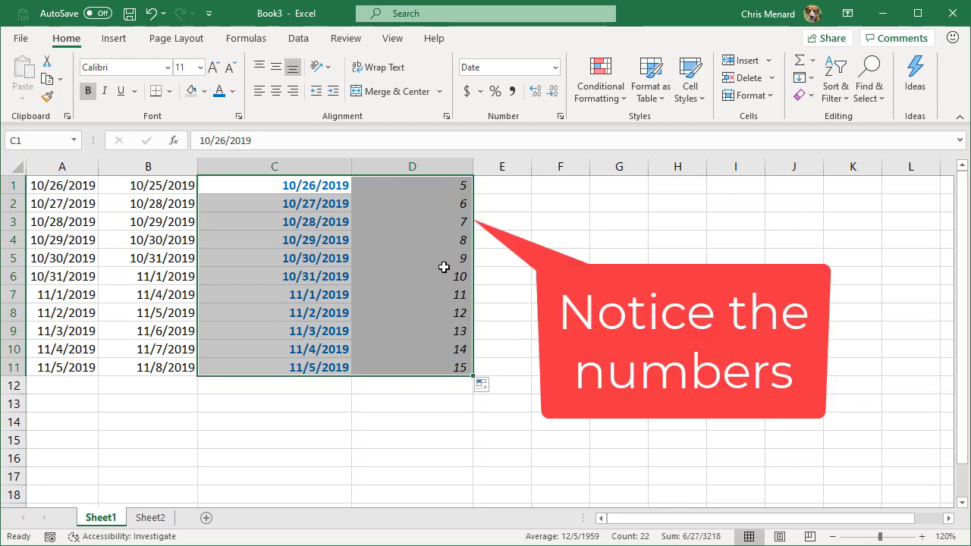
click(151, 13)
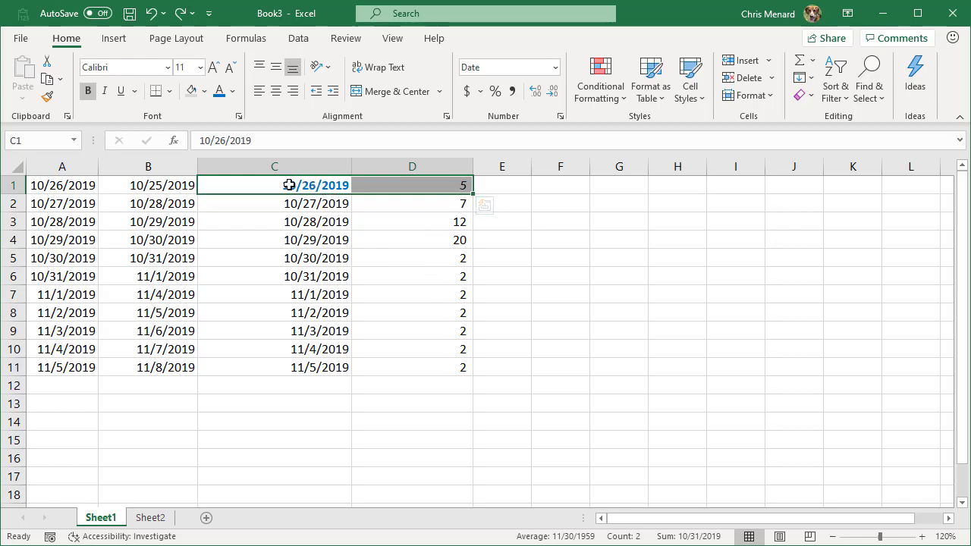
drag(289, 185, 402, 185)
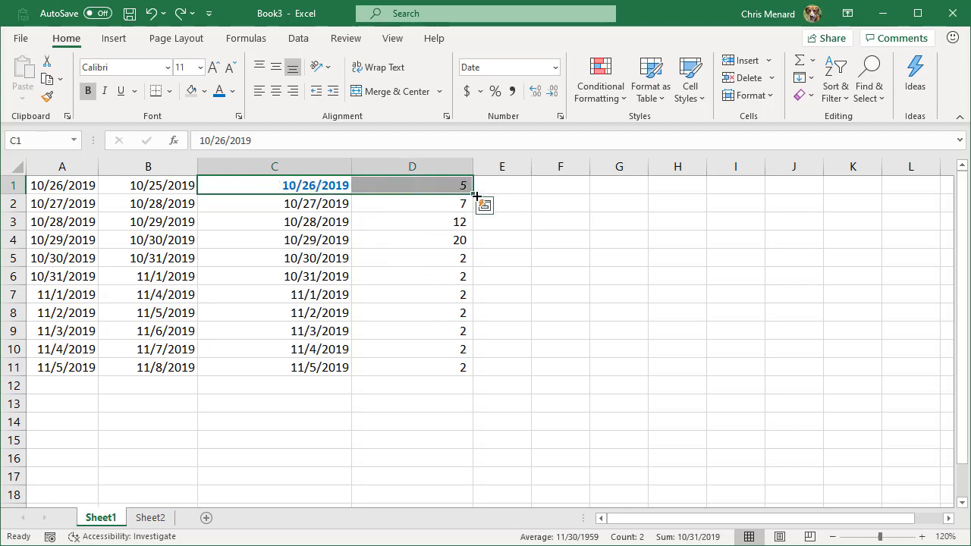
Step: Fill C1:D1 down to row 11 using Fill Formatting Only, so dates and orders keep their values
drag(474, 196, 477, 377)
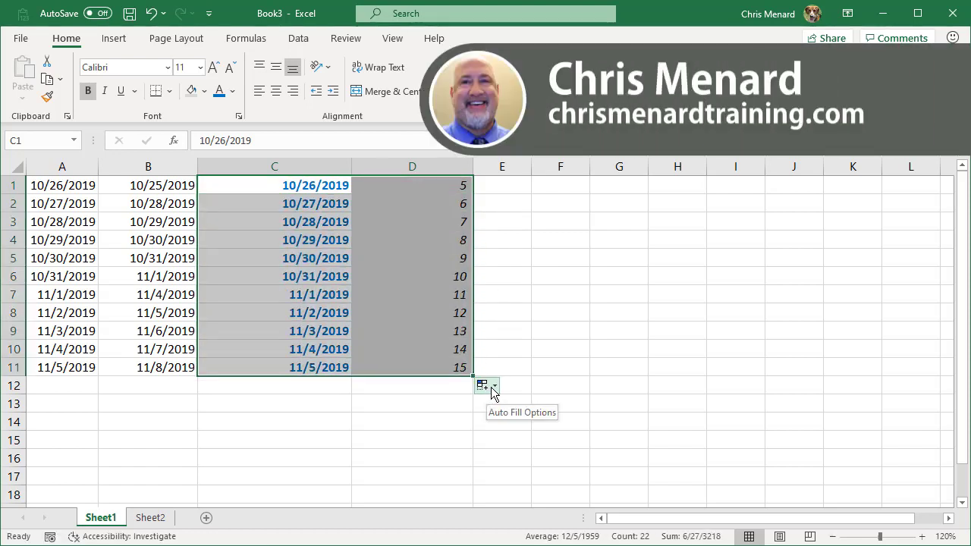
click(493, 387)
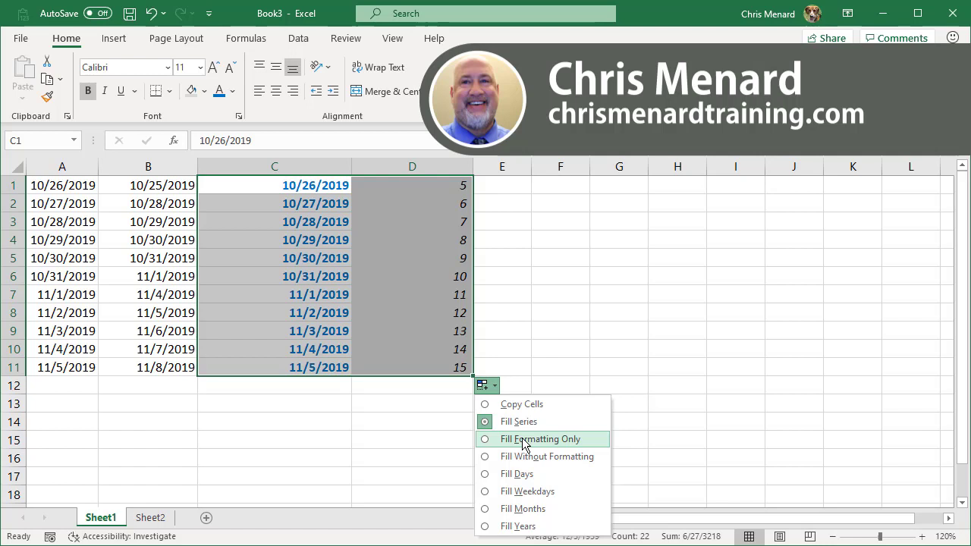
click(523, 440)
click(536, 279)
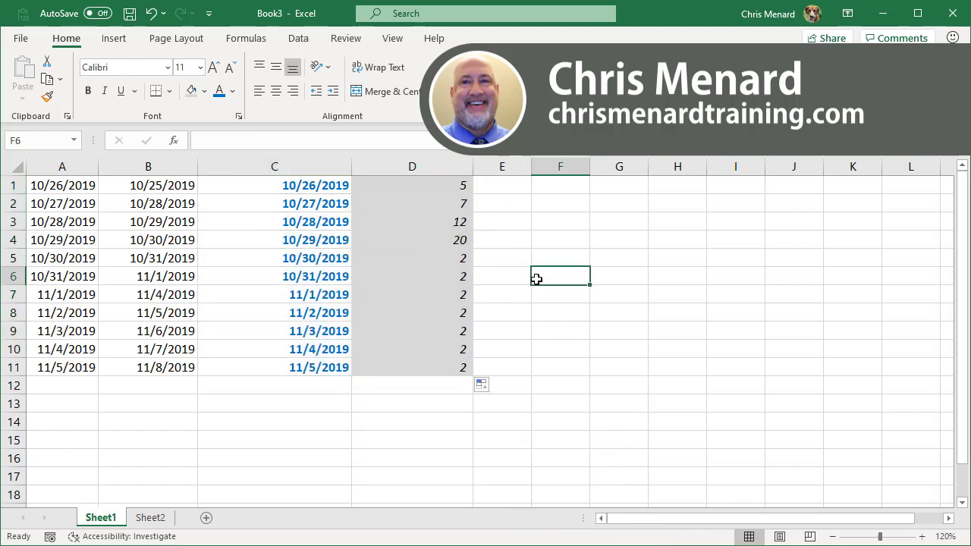